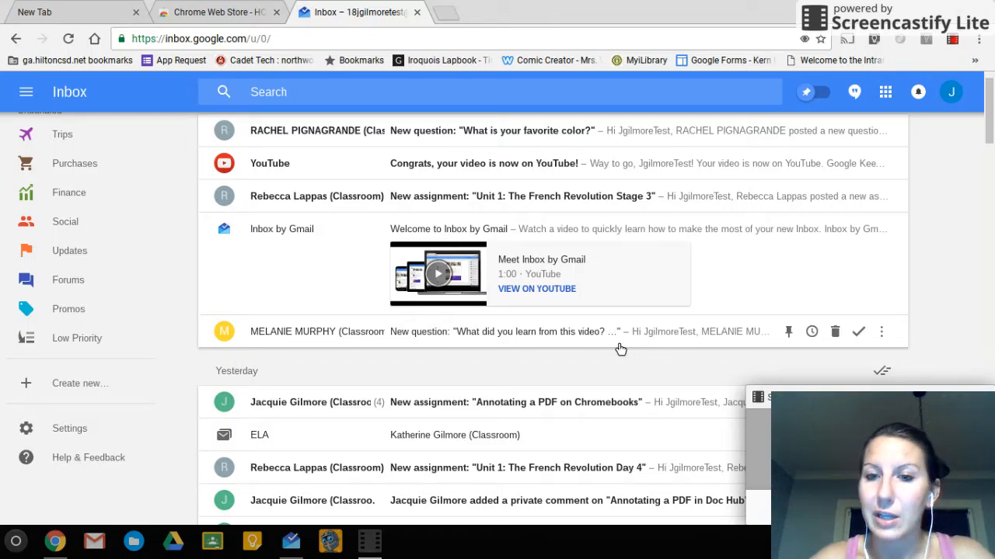
Open the Chrome OS app launcher over the Inbox by Gmail window
scroll(622, 346, "up", 1)
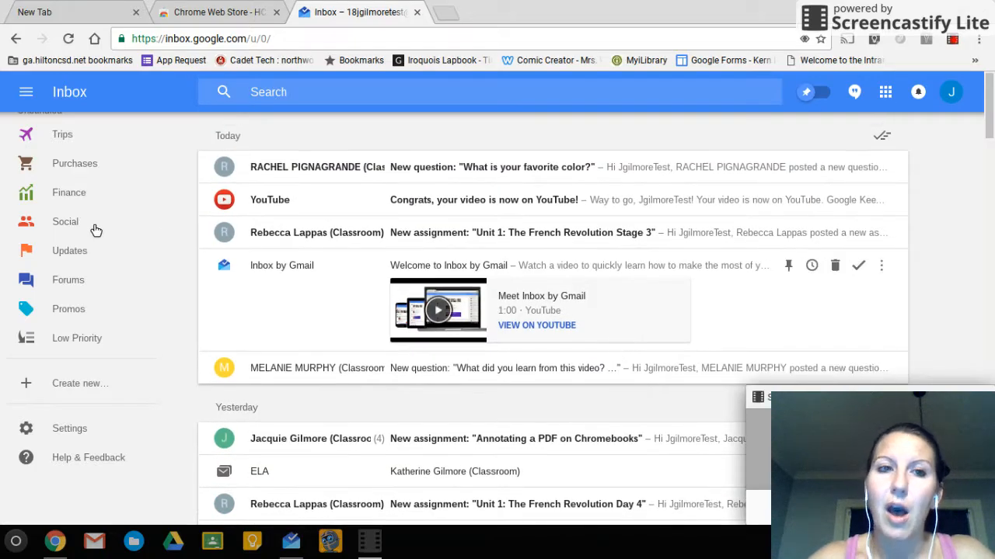
scroll(109, 240, "up", 5)
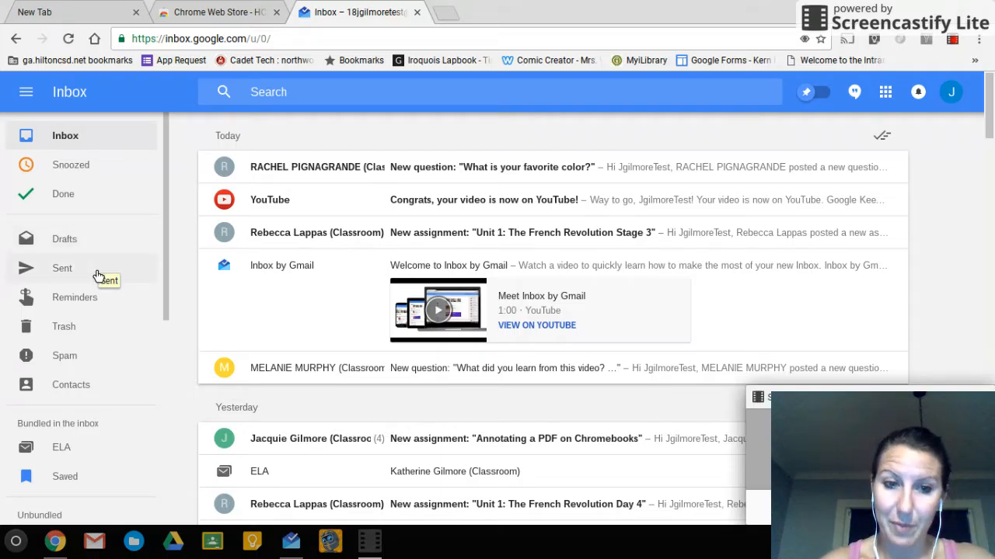
left_click(15, 544)
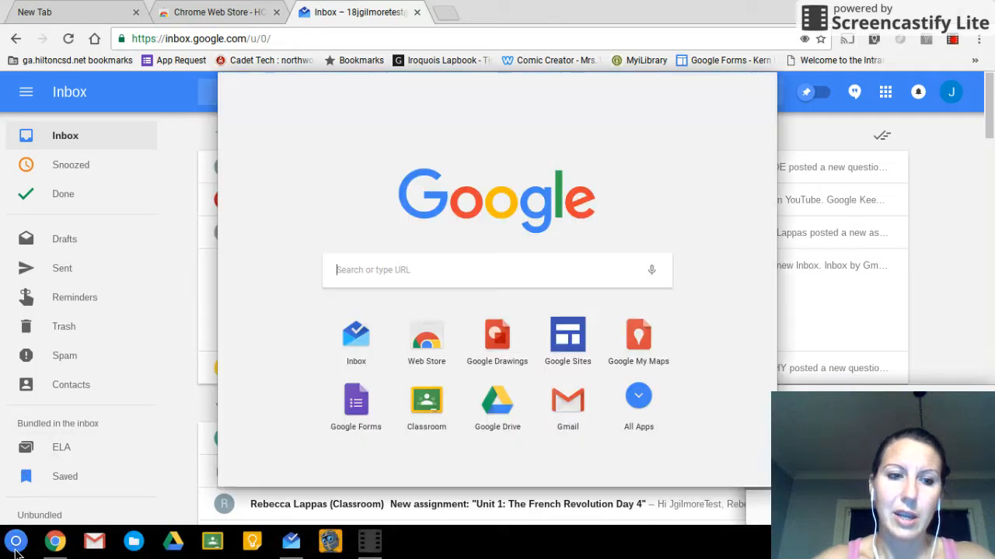
Find Inbox by Gmail among the apps in the Chrome Web Store, then return to the inbox
left_click(447, 353)
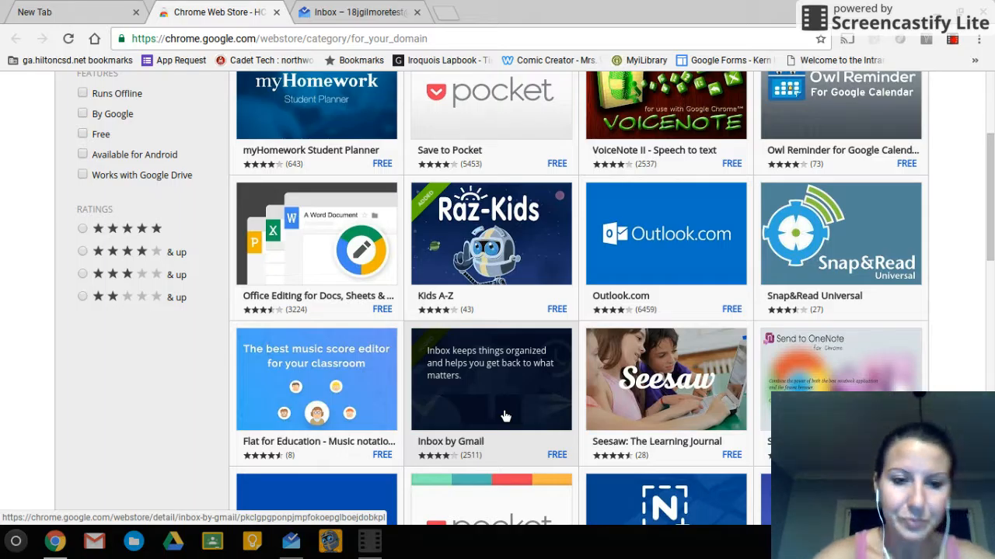
left_click(299, 544)
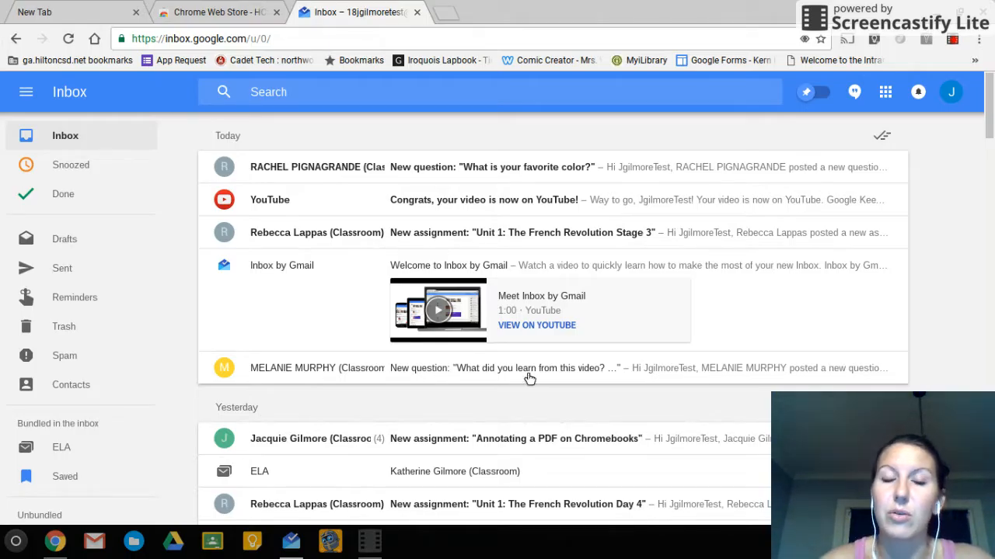
mouse_move(536, 378)
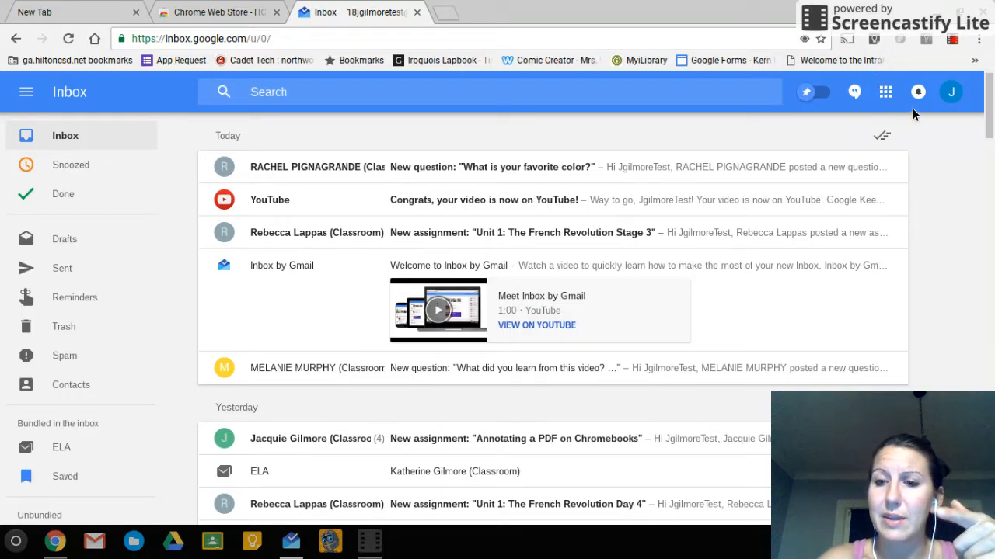
mouse_move(947, 412)
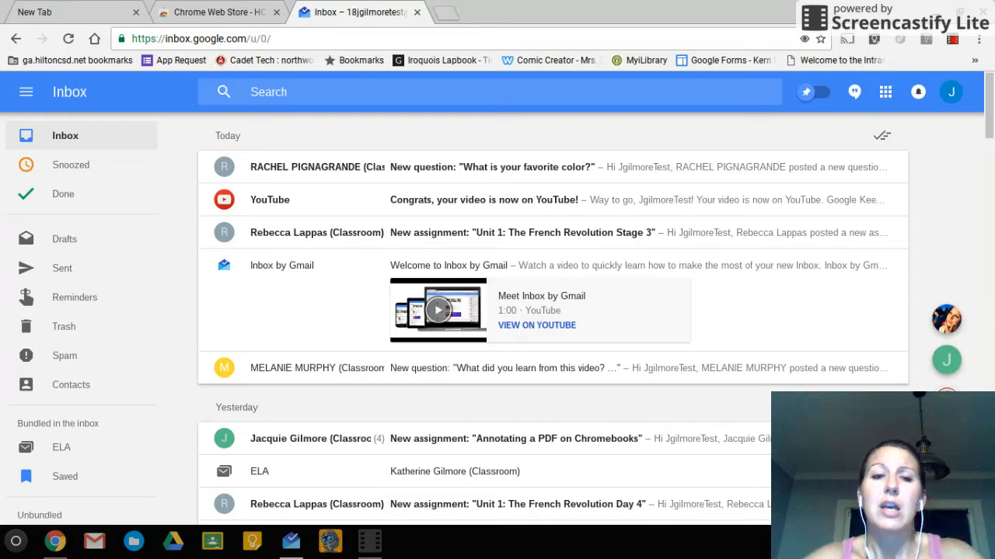
scroll(666, 324, "down", 1)
scroll(669, 323, "up", 1)
scroll(669, 323, "down", 4)
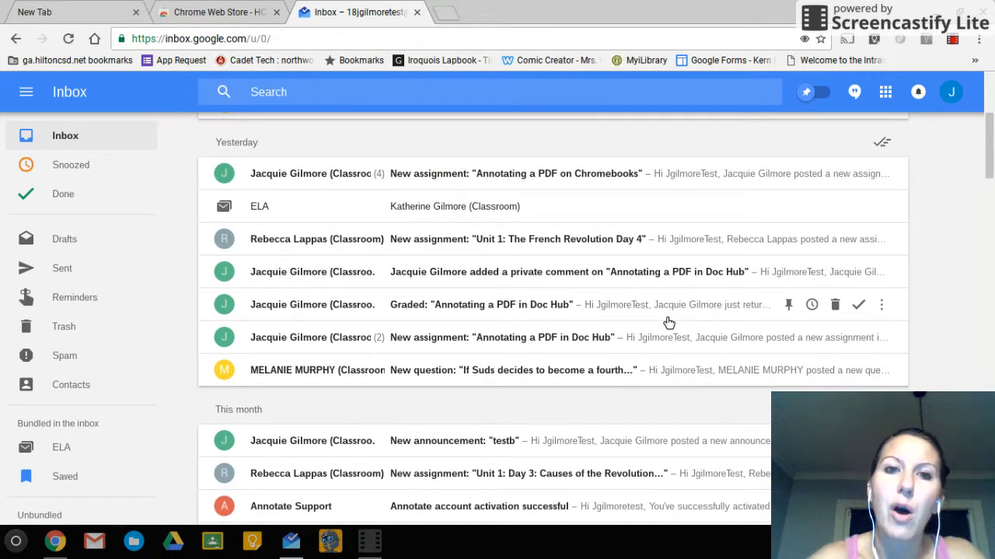
scroll(669, 323, "down", 2)
scroll(668, 322, "down", 5)
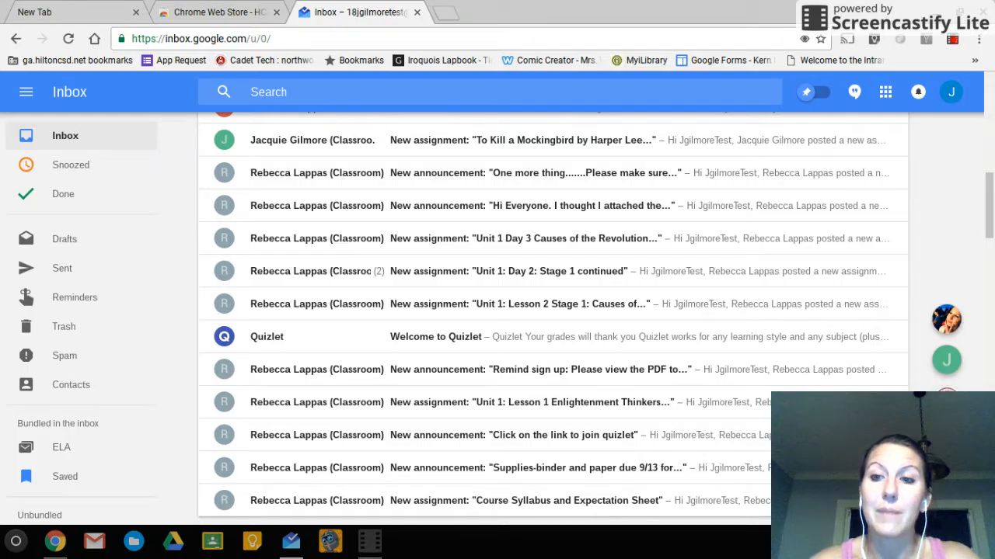
scroll(127, 217, "down", 4)
scroll(127, 216, "down", 2)
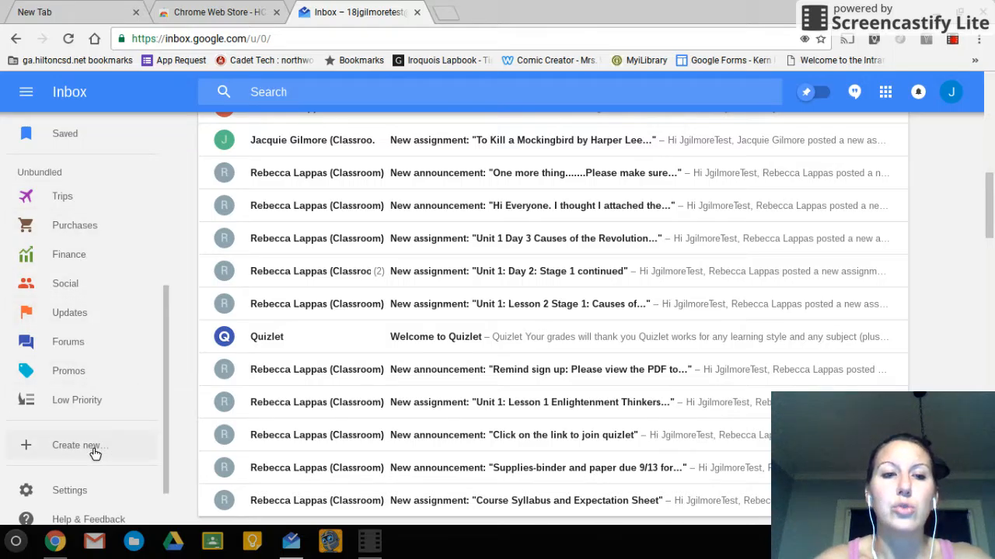
scroll(92, 454, "down", 2)
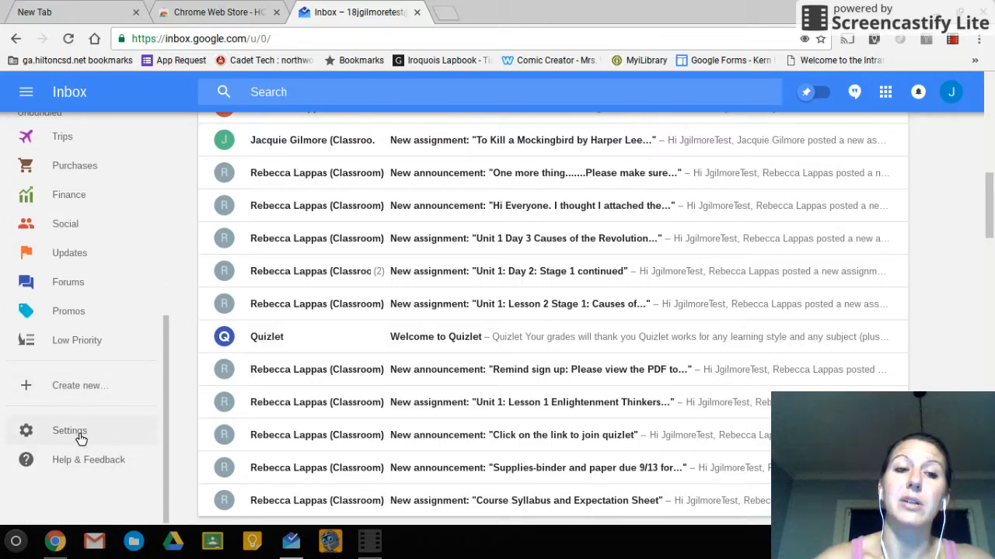
left_click(70, 432)
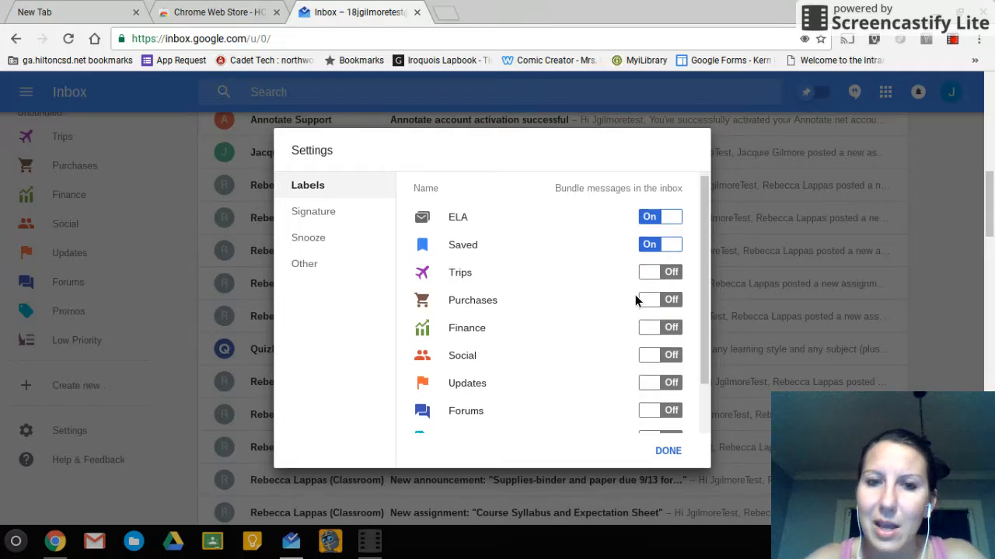
scroll(635, 294, "down", 3)
scroll(635, 295, "down", 2)
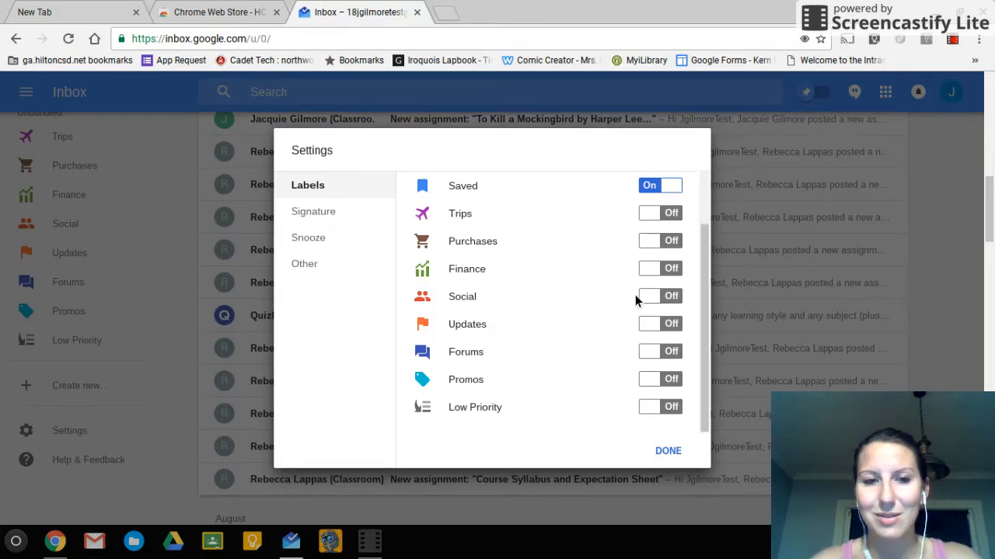
scroll(635, 294, "down", 1)
scroll(635, 295, "up", 2)
scroll(634, 294, "down", 2)
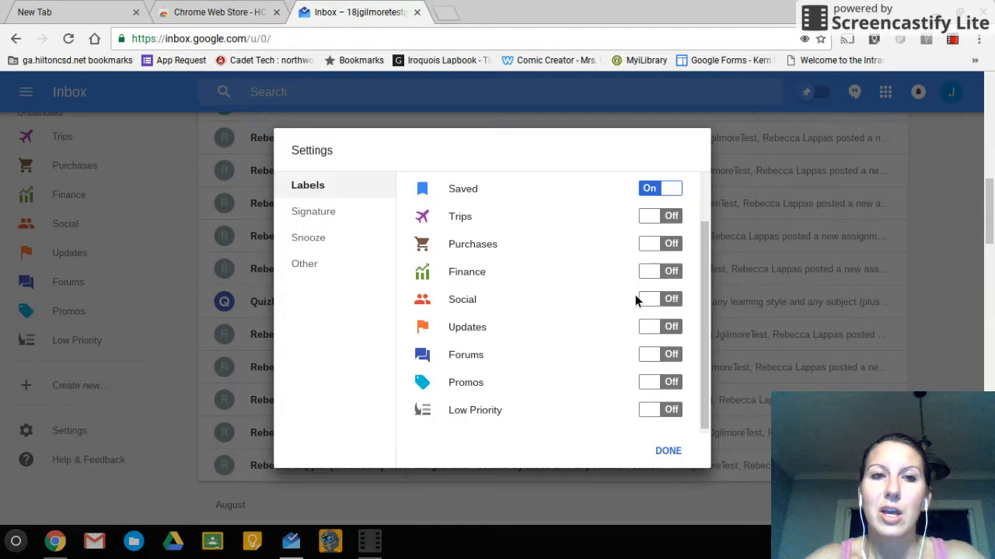
scroll(635, 294, "up", 2)
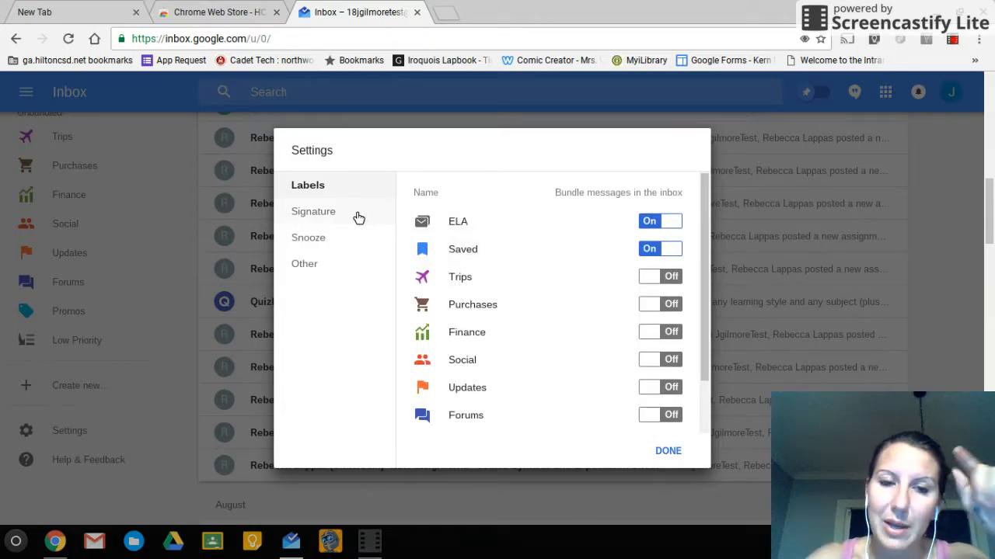
left_click(668, 451)
scroll(105, 342, "up", 3)
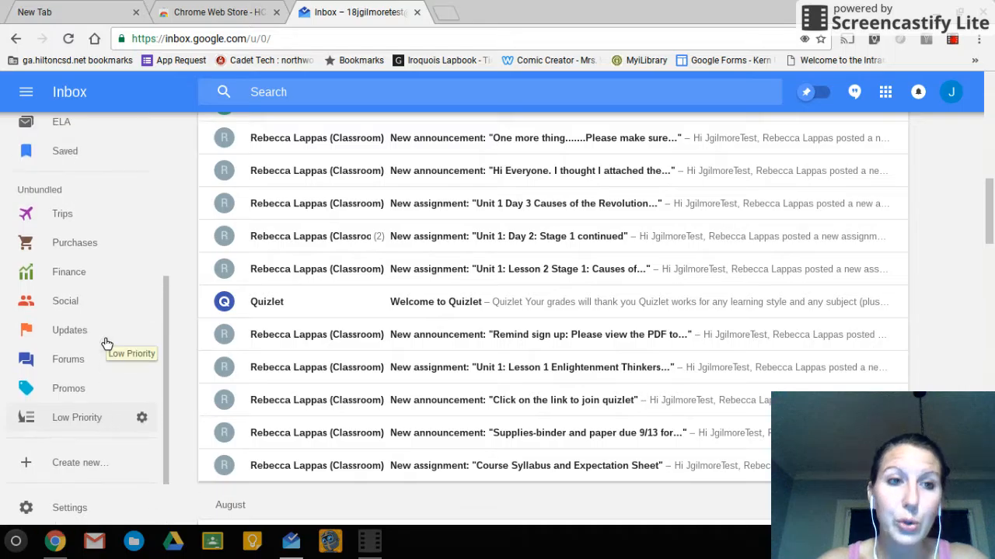
scroll(106, 344, "up", 5)
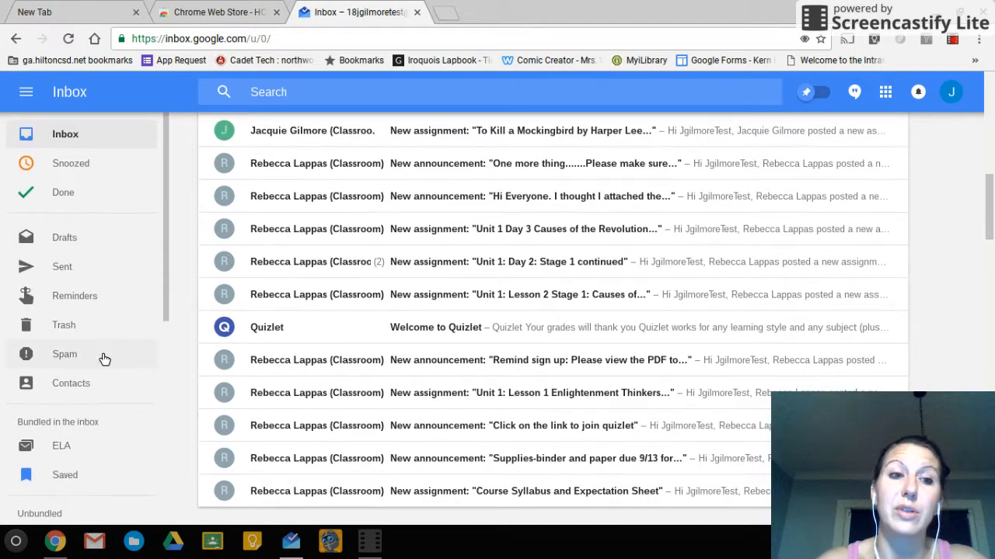
left_click(69, 452)
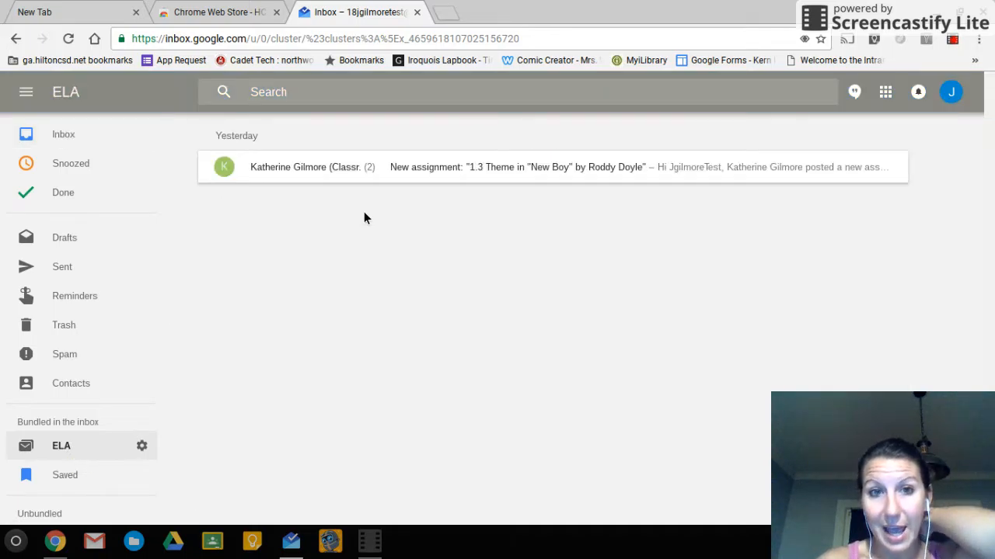
left_click(392, 177)
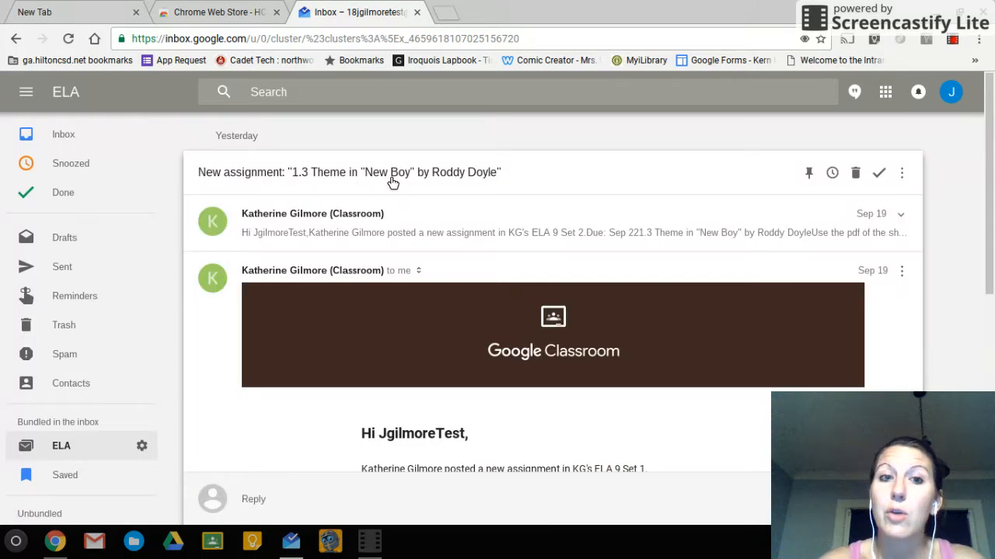
scroll(394, 183, "down", 4)
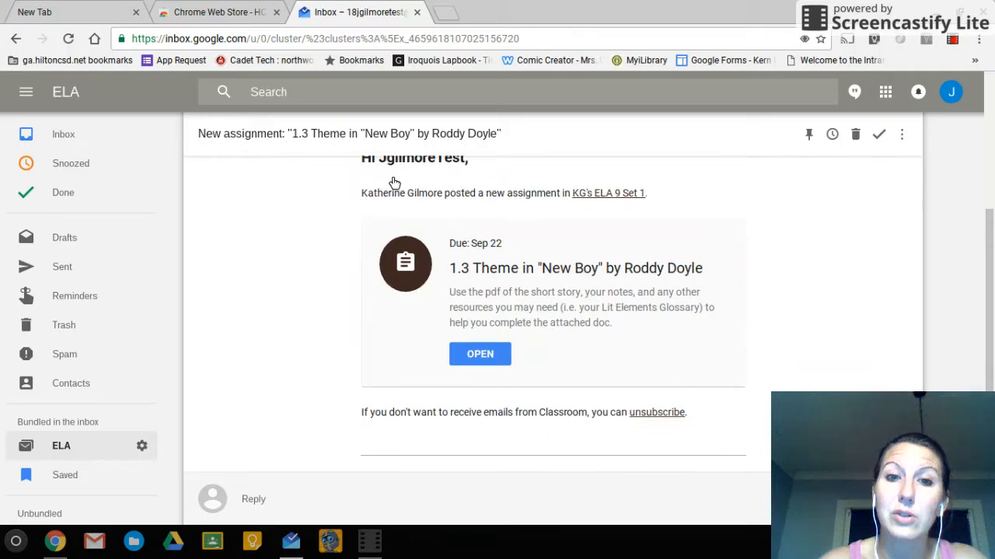
scroll(395, 183, "up", 2)
scroll(395, 182, "up", 2)
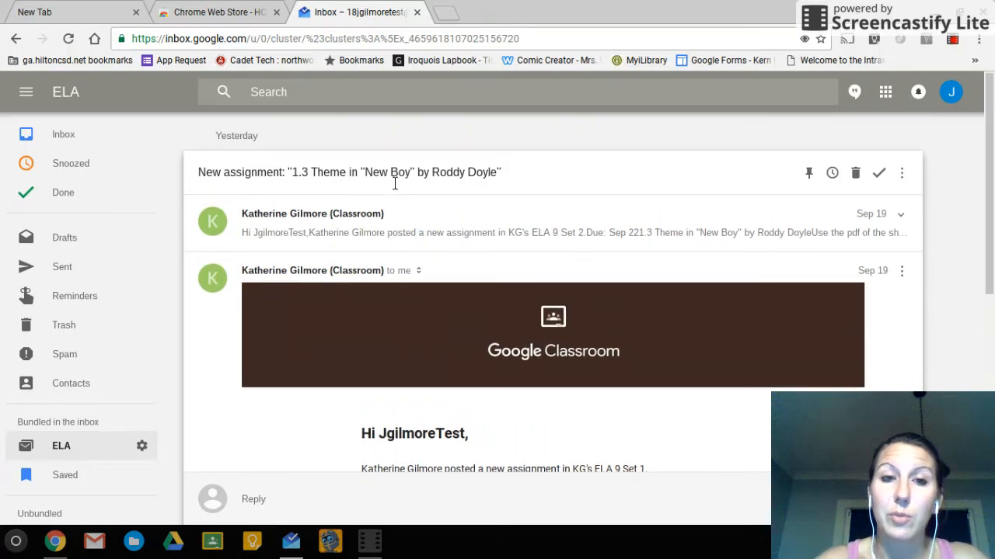
left_click(68, 138)
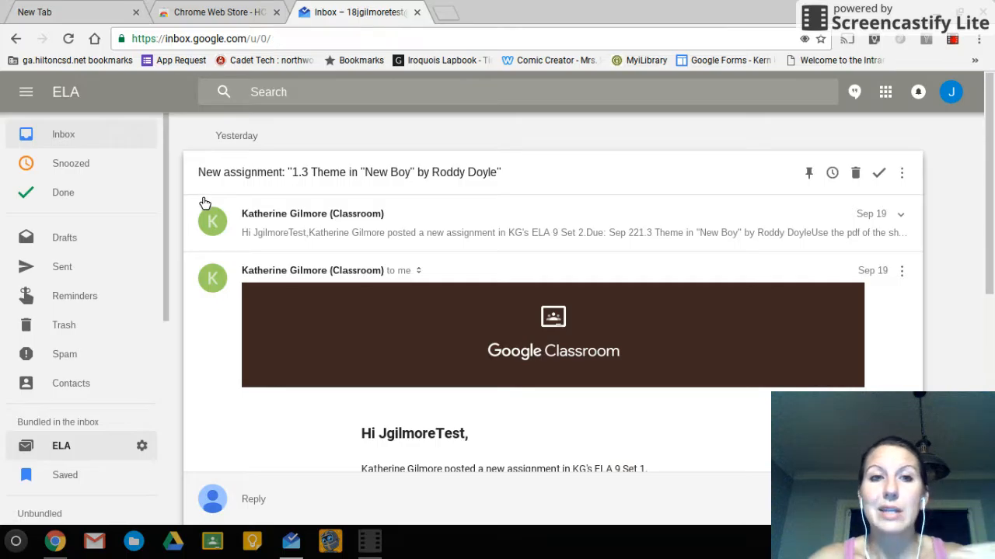
left_click(335, 148)
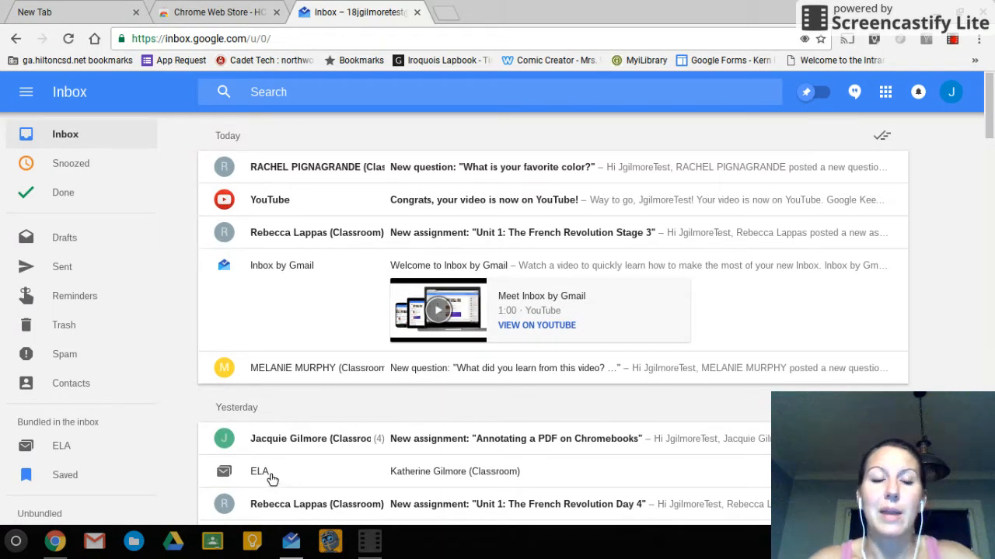
Create a new bundle label named Global from the bottom of the sidebar
scroll(271, 479, "down", 1)
scroll(120, 425, "down", 1)
scroll(120, 425, "down", 3)
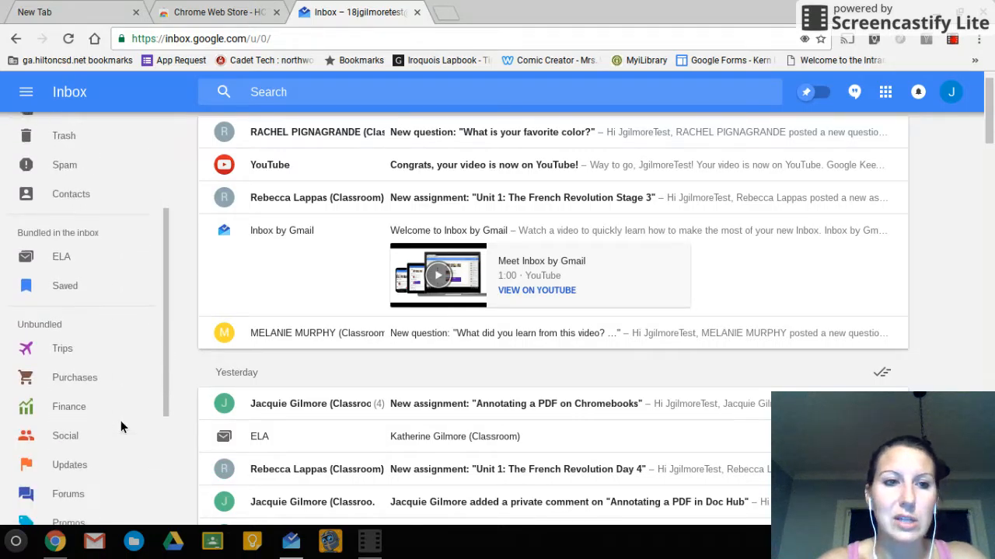
scroll(121, 421, "down", 3)
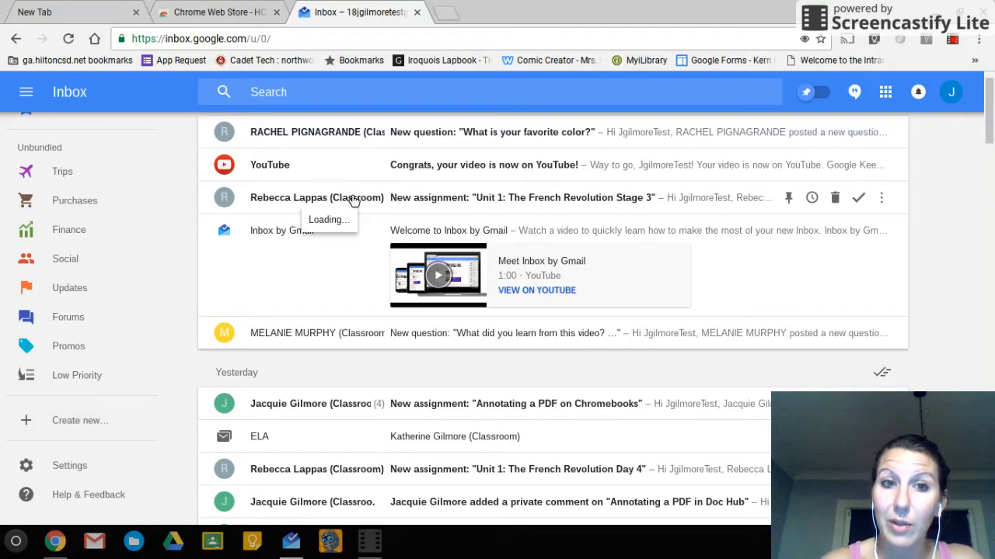
scroll(352, 200, "down", 4)
scroll(353, 201, "down", 3)
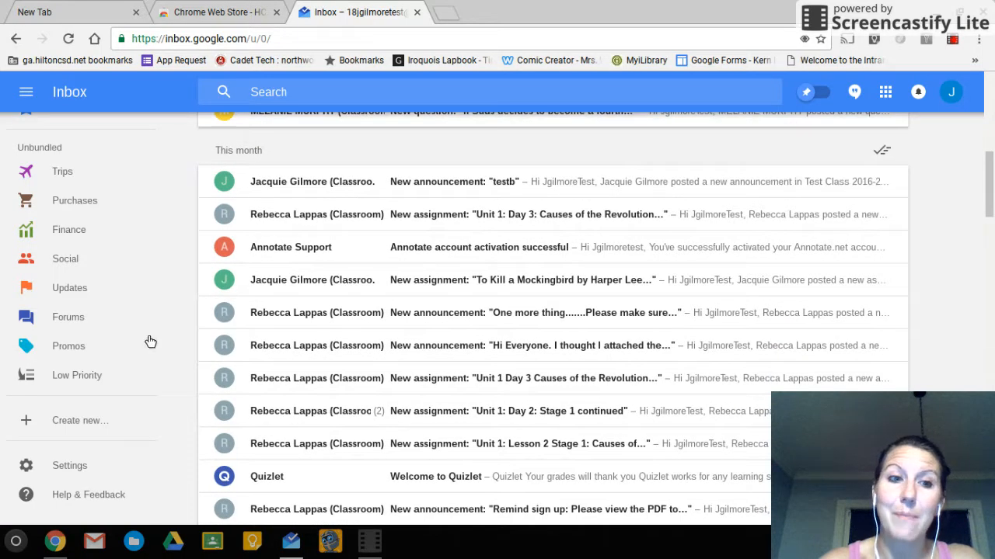
left_click(81, 430)
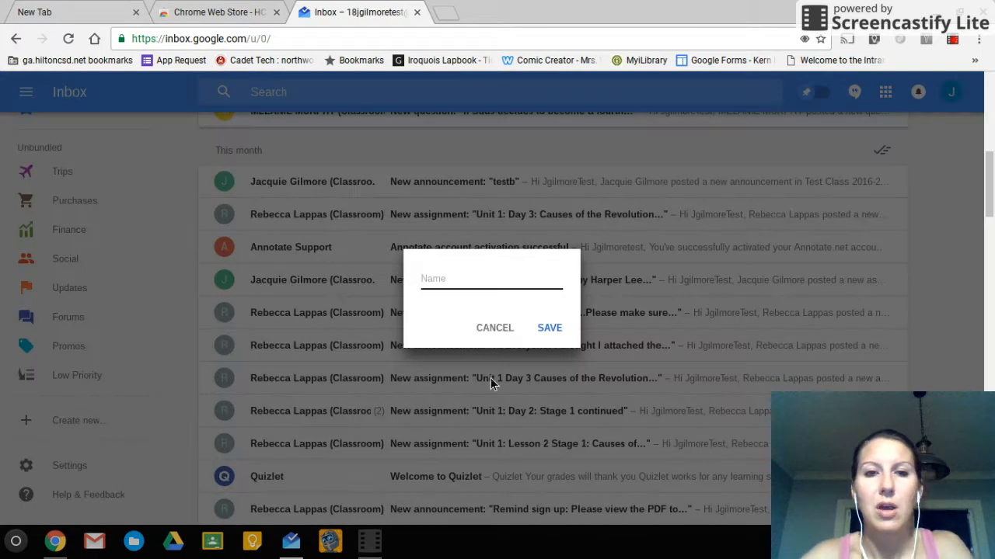
type("Global")
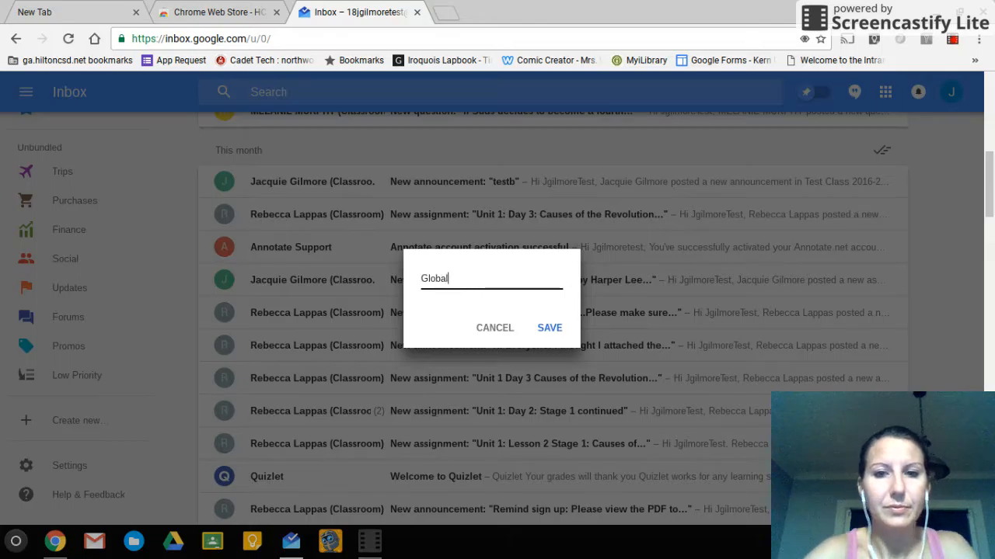
left_click(553, 328)
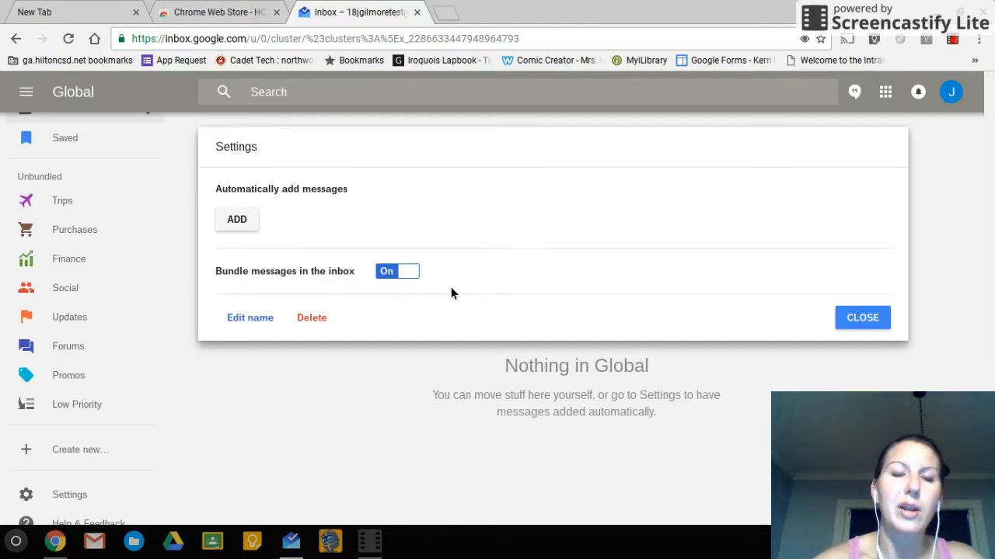
Add an auto-add rule to the Global bundle for the sender's e-mail address
left_click(260, 234)
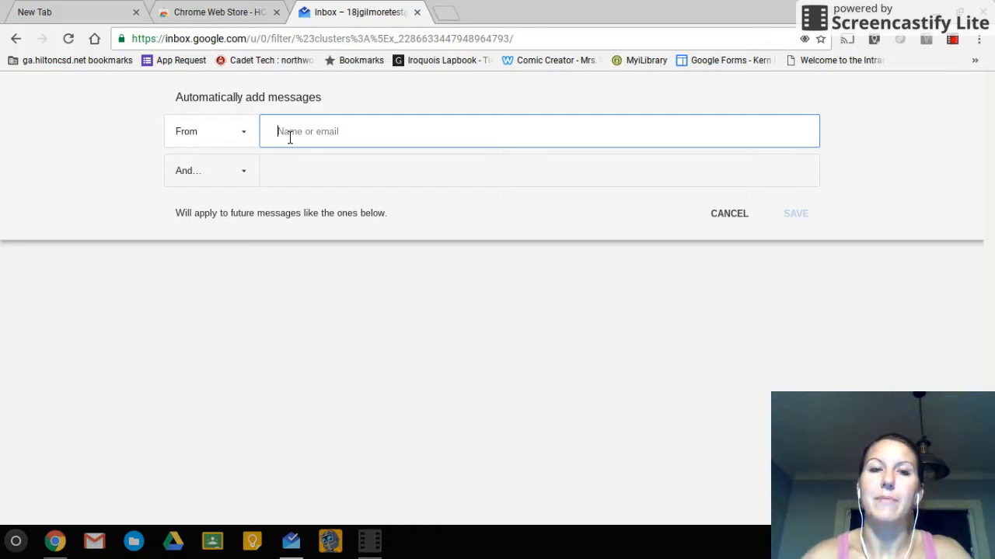
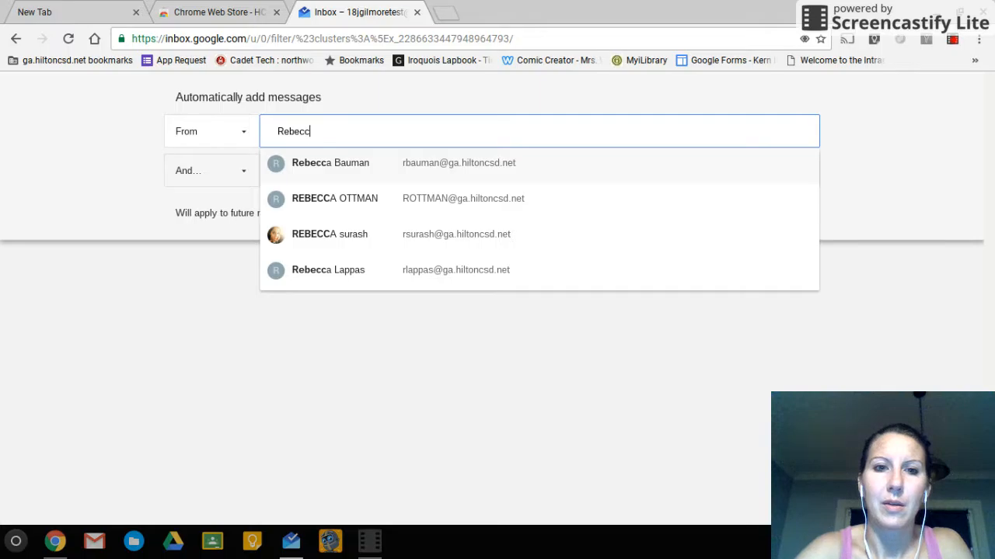
left_click(314, 275)
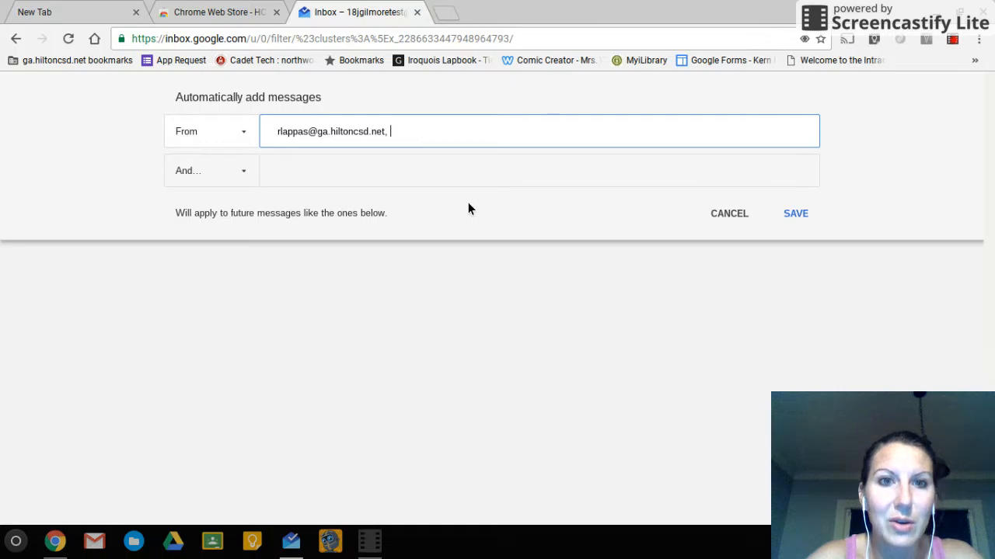
key("BackSpace")
key("BackSpace")
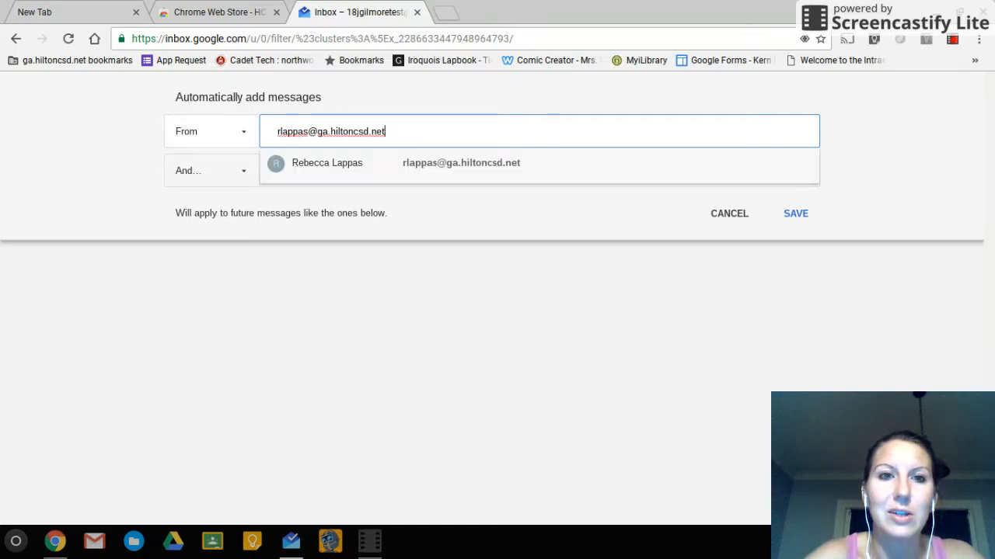
left_click(346, 162)
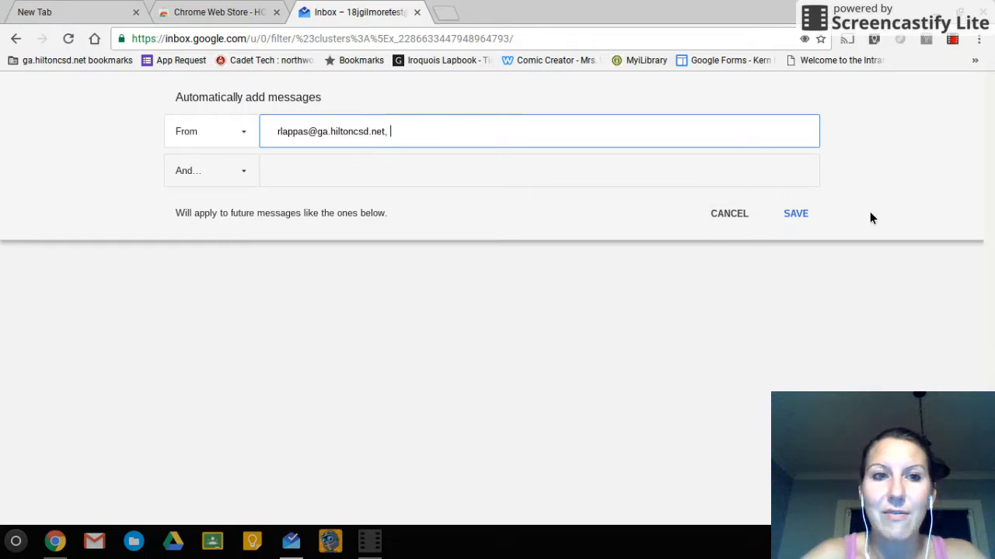
left_click(814, 214)
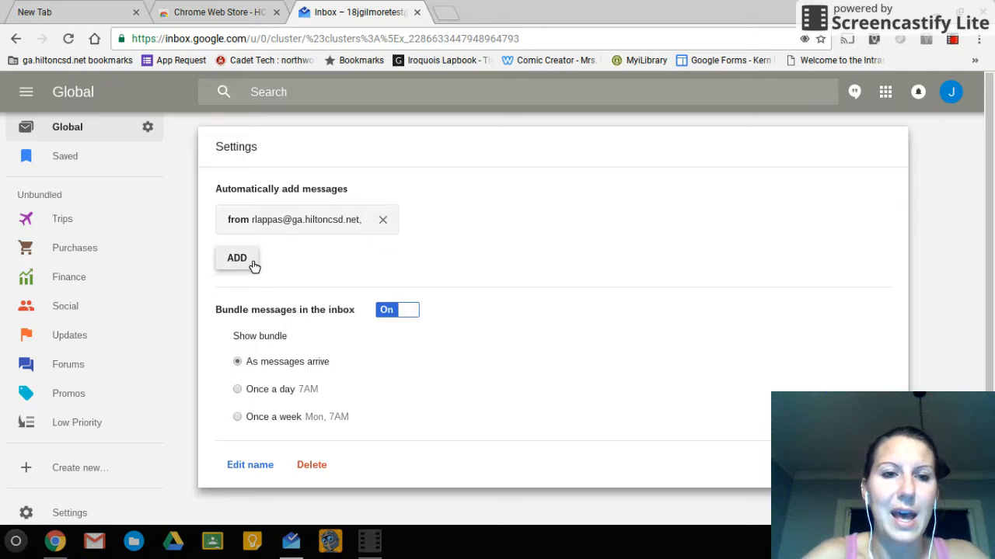
Remove the trailing comma from the saved sender address rule
left_click(265, 226)
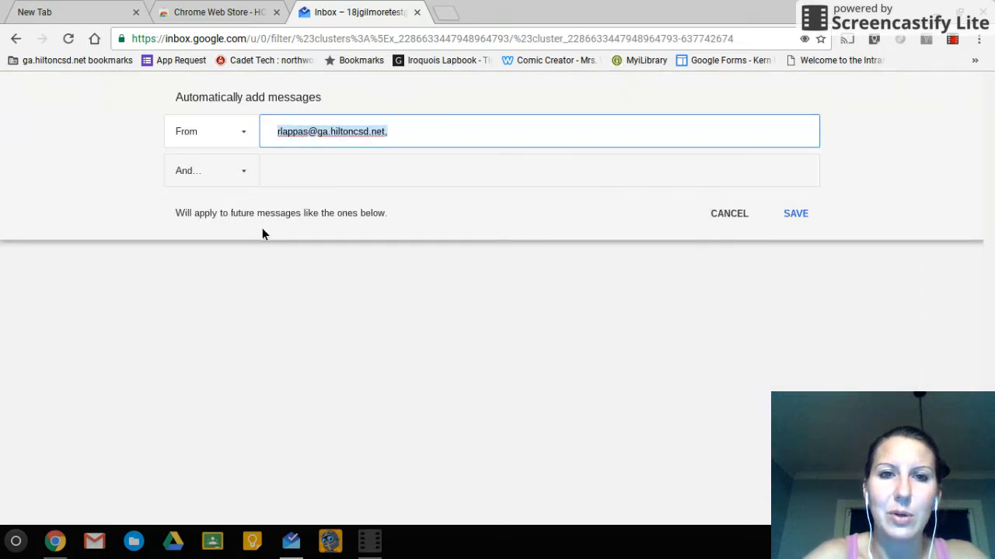
left_click(406, 143)
key("BackSpace")
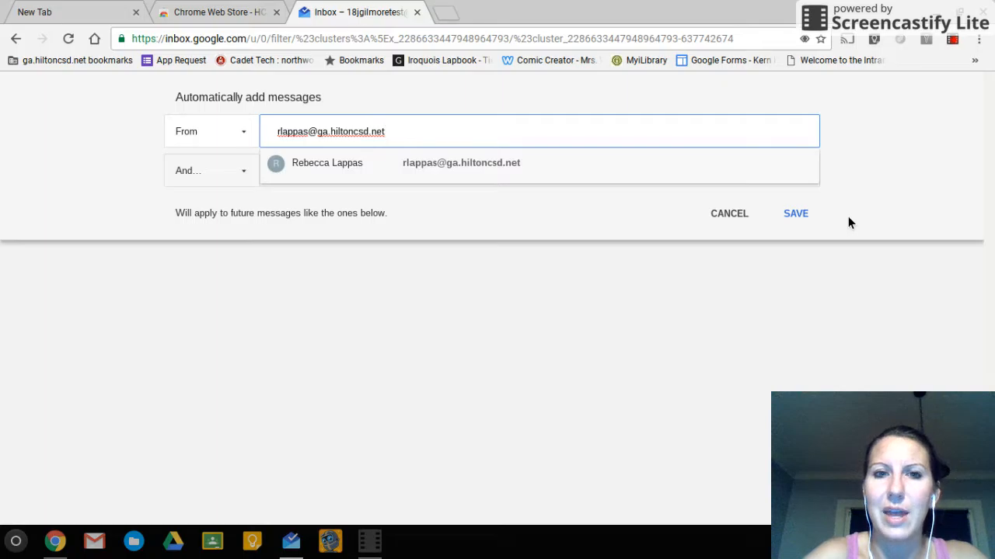
left_click(810, 217)
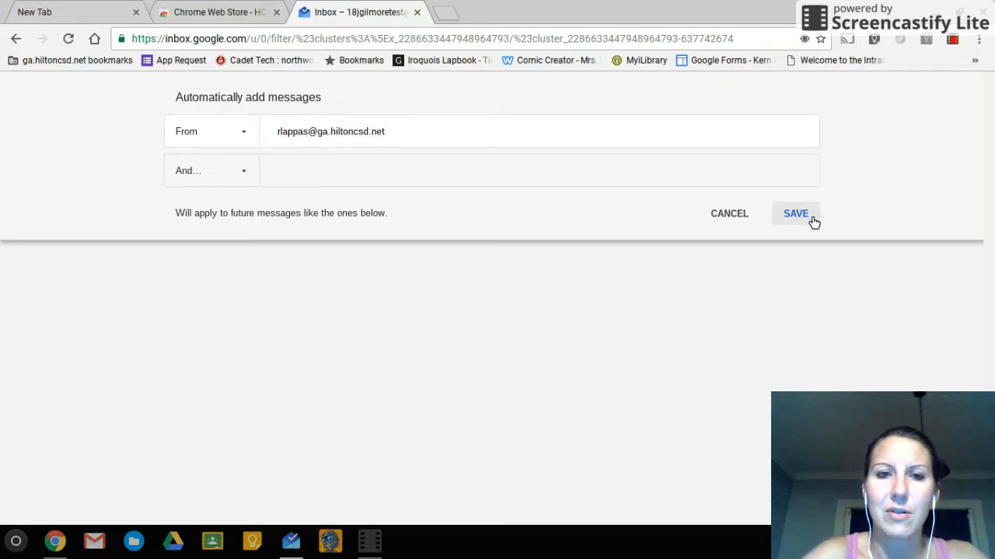
left_click(812, 220)
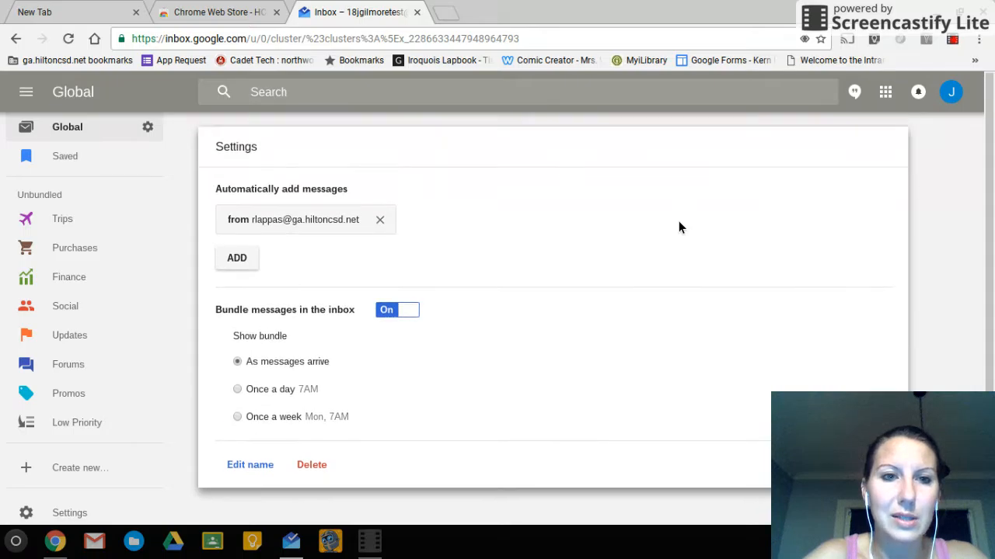
Add a second rule matching the sender's full name, then close the bundle settings
left_click(244, 261)
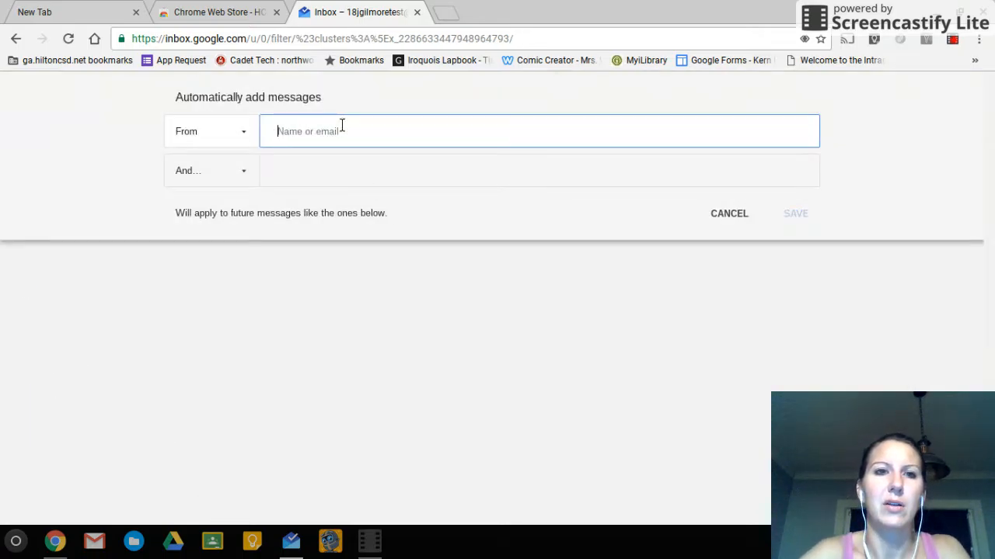
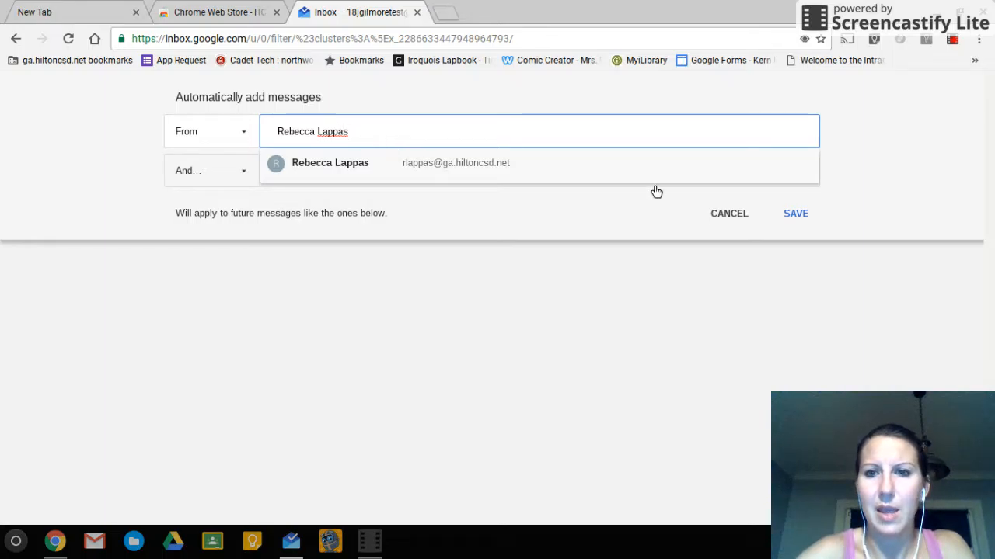
left_click(798, 215)
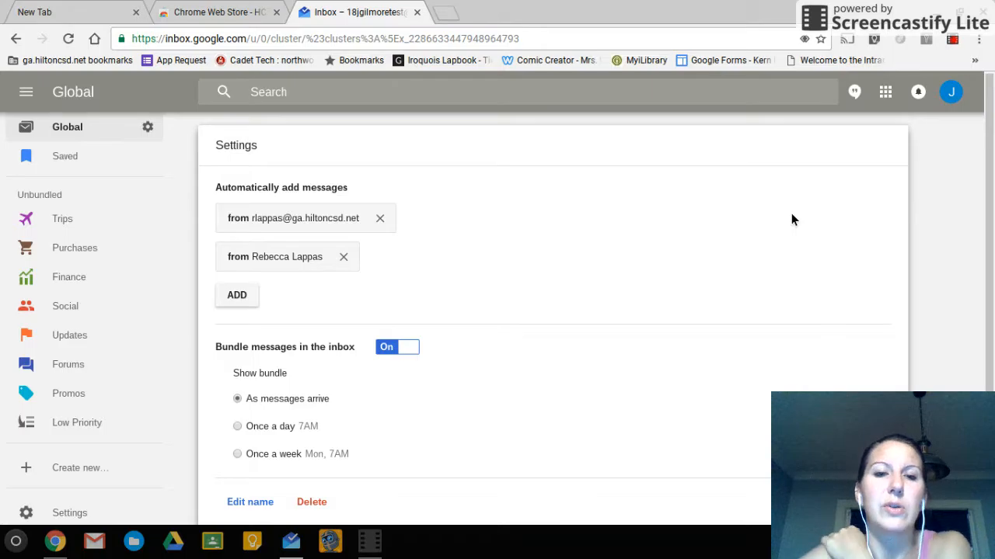
scroll(793, 220, "down", 1)
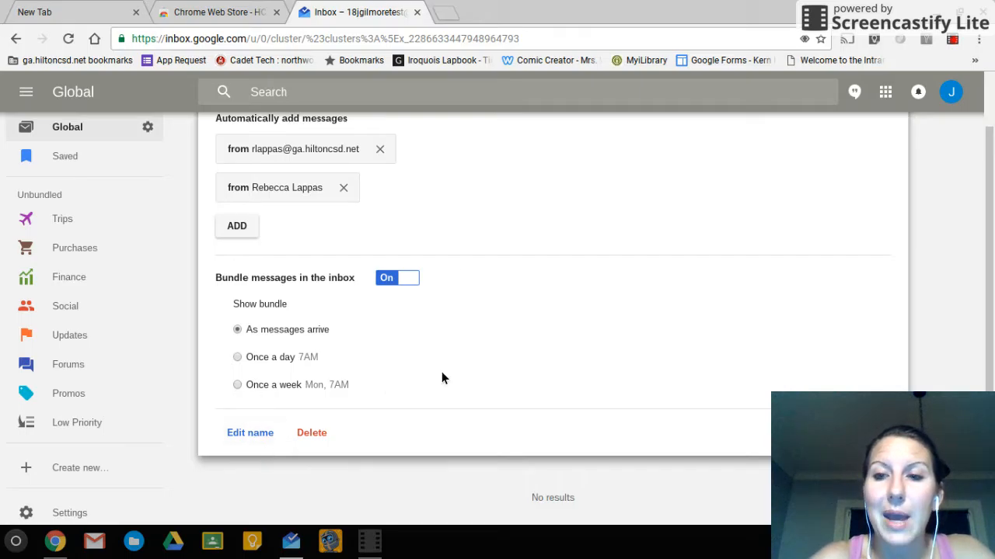
scroll(552, 318, "up", 1)
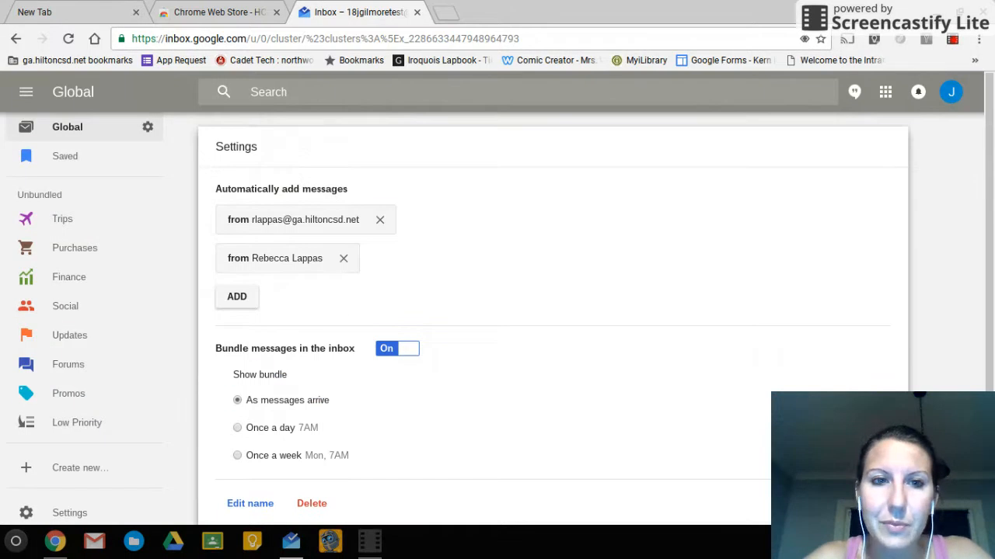
scroll(552, 319, "down", 1)
key("Escape")
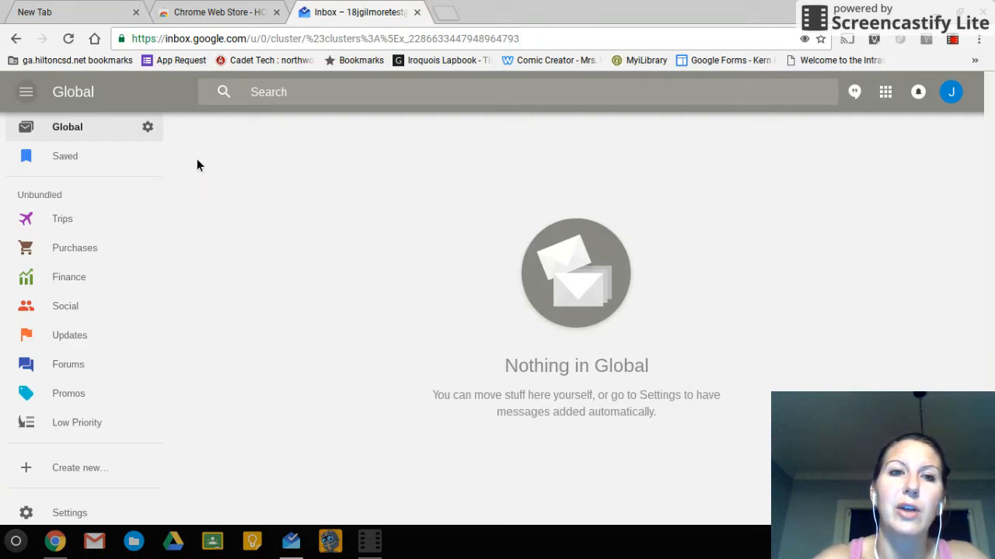
Return to the main inbox list and select the French Revolution Stage 3 message
scroll(128, 180, "down", 1)
scroll(130, 182, "up", 5)
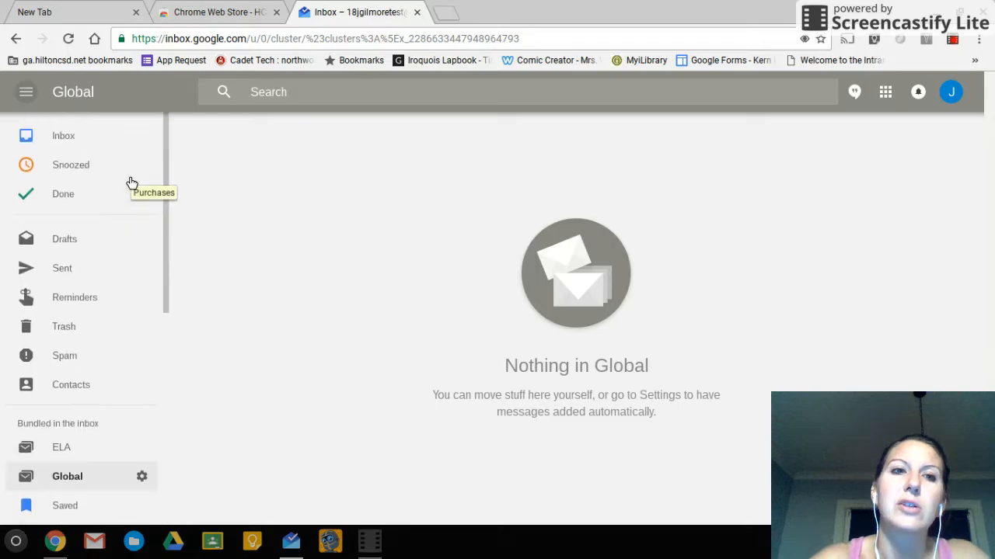
left_click(88, 139)
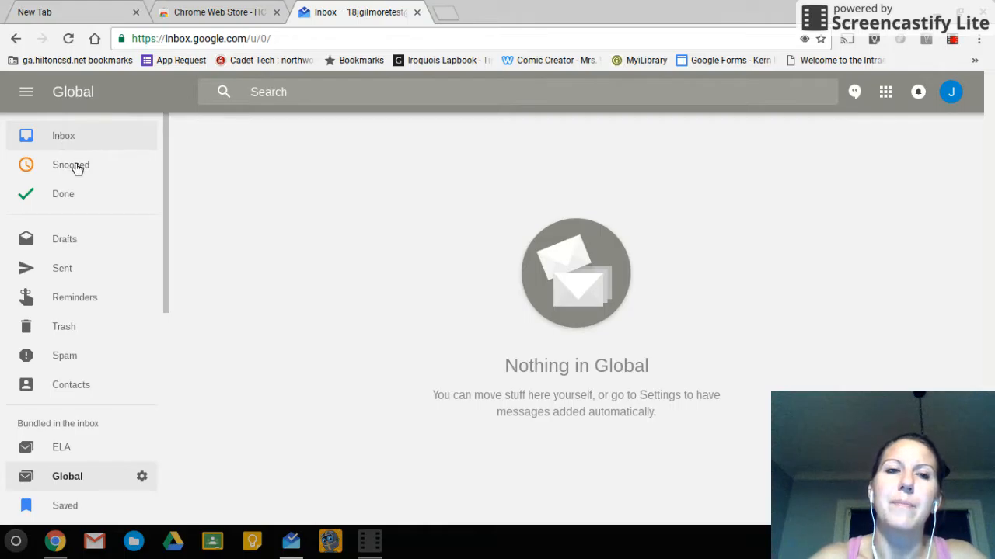
left_click(81, 140)
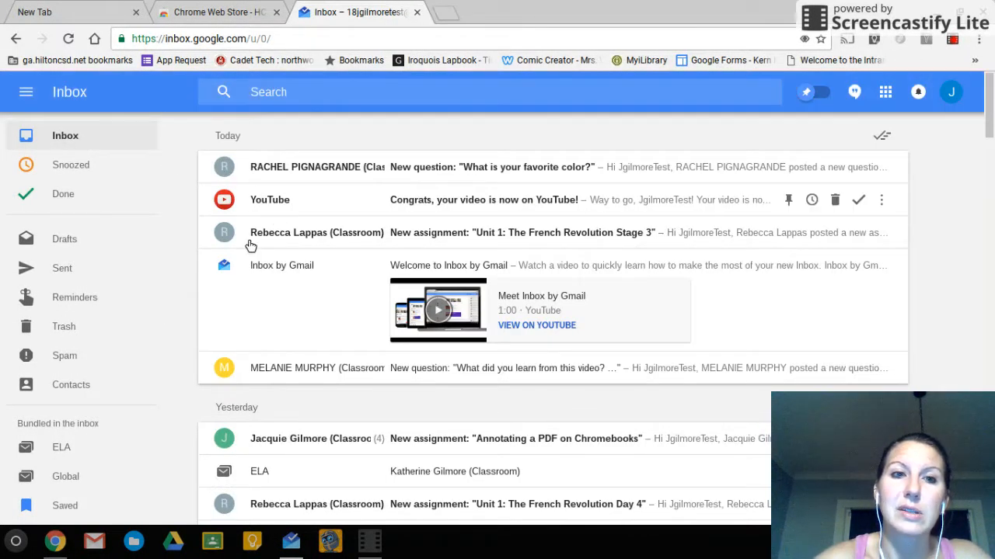
scroll(241, 221, "down", 1)
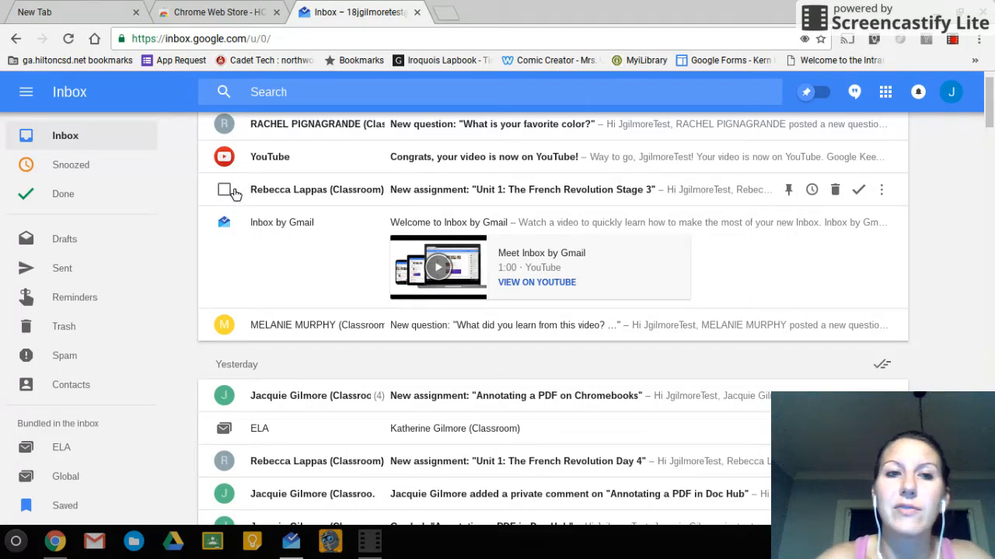
left_click(225, 189)
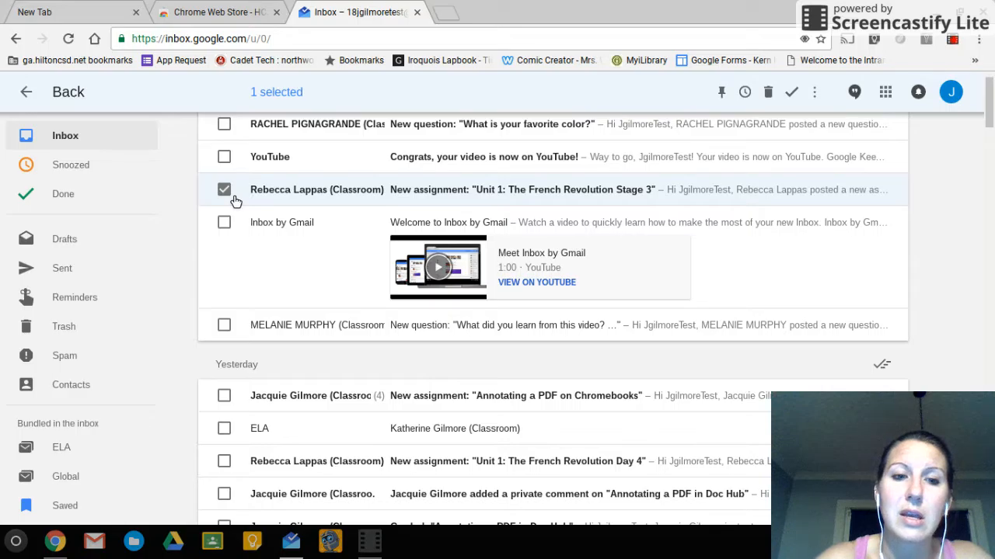
Select the French Revolution Day 4, Unit 1: Day 3 and One more thing messages
scroll(236, 202, "down", 2)
scroll(237, 202, "down", 1)
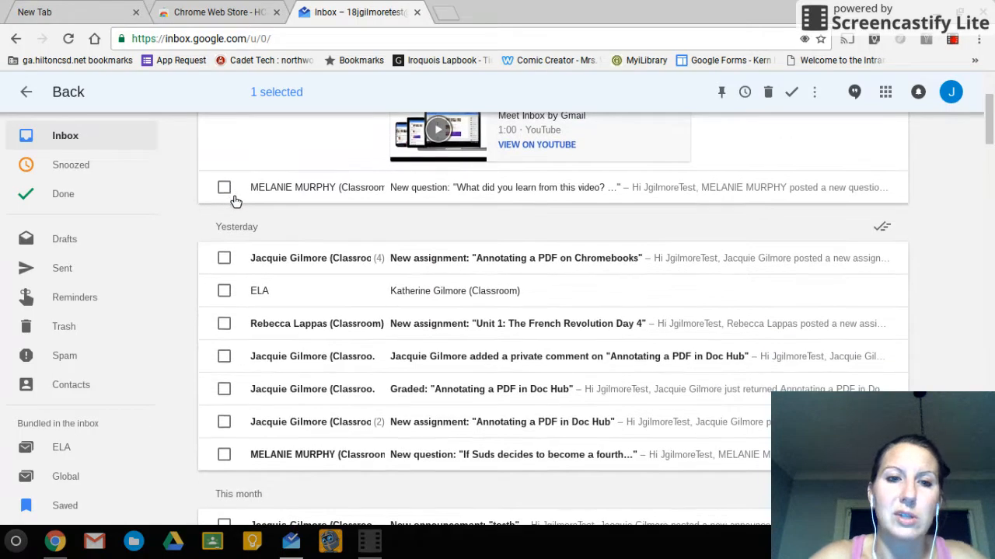
left_click(232, 332)
scroll(236, 338, "down", 1)
scroll(235, 338, "down", 3)
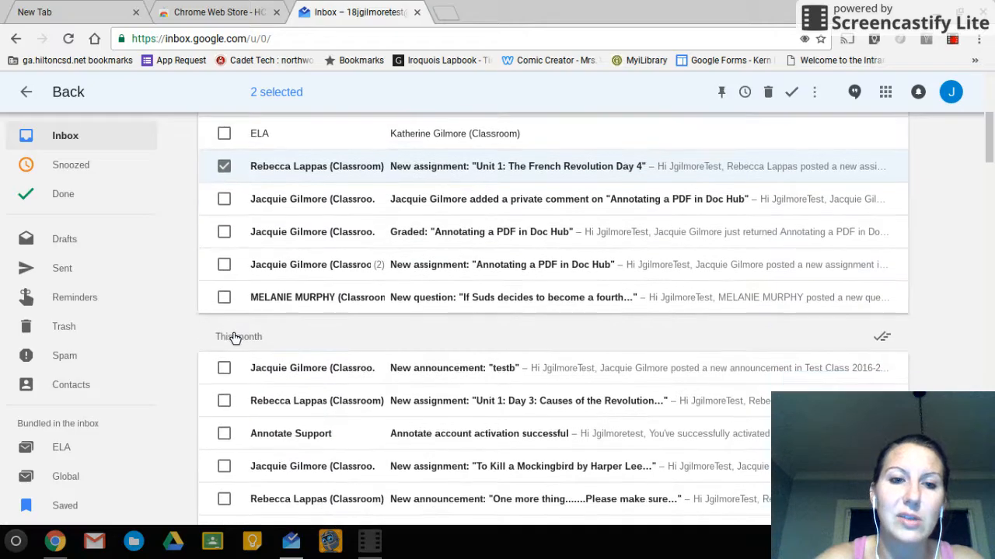
left_click(224, 332)
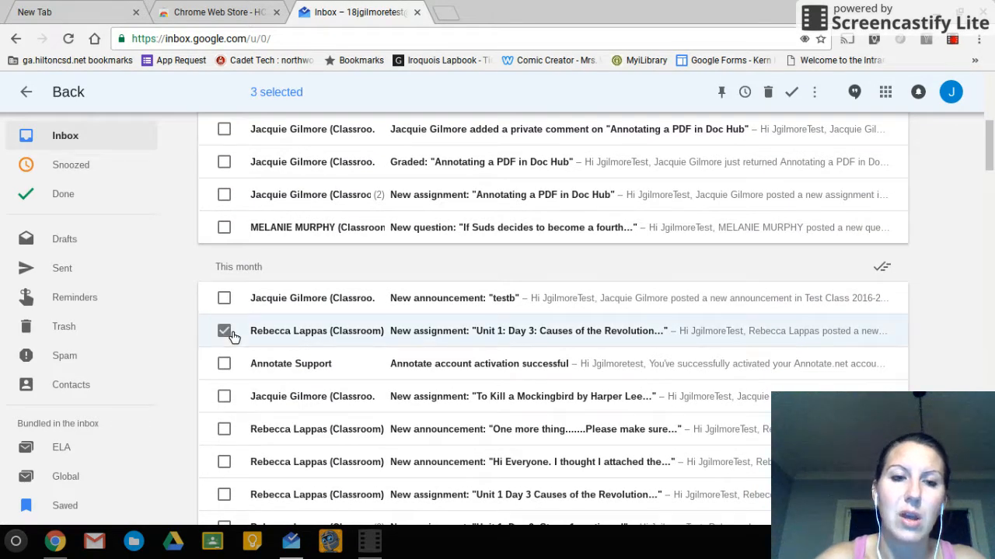
scroll(233, 336, "down", 2)
left_click(227, 328)
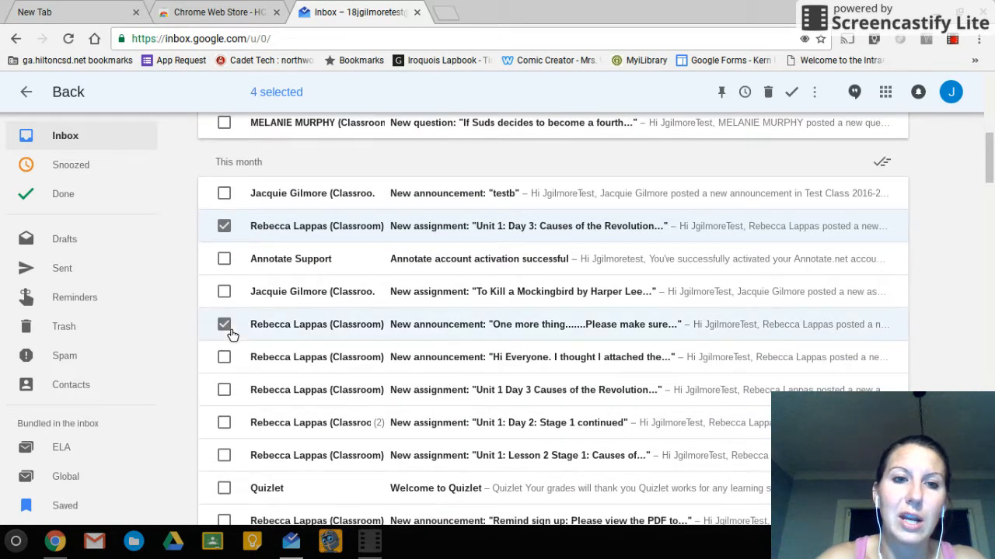
Add the remaining teacher messages, including the Remind sign up announcement, bringing the selection to 13
scroll(230, 336, "down", 2)
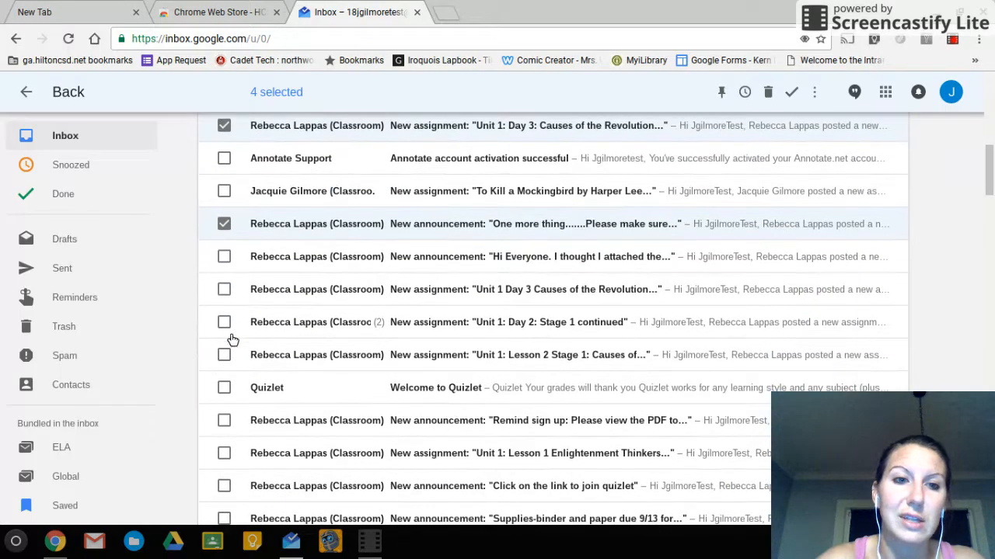
left_click(226, 358, "shift")
scroll(230, 364, "down", 1)
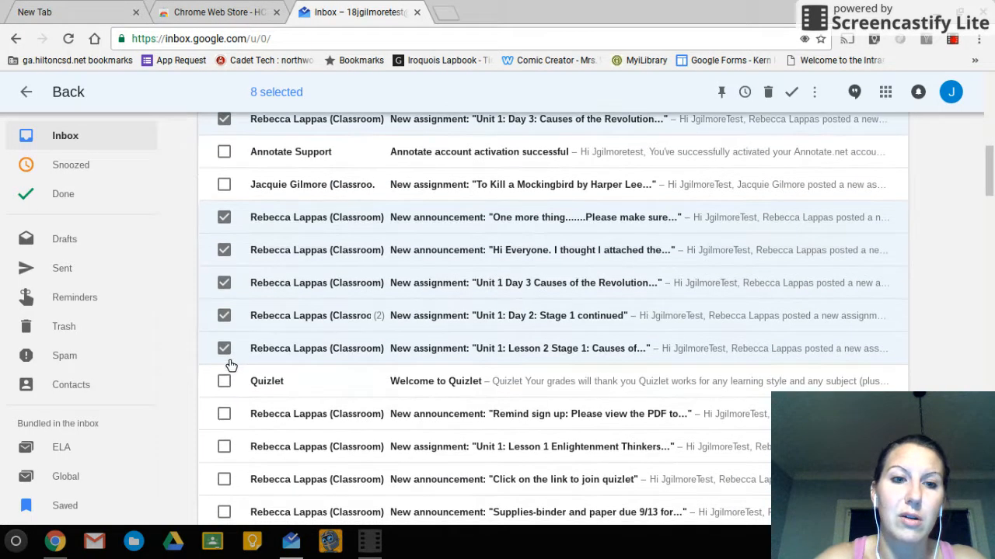
left_click(228, 370)
scroll(227, 373, "down", 1)
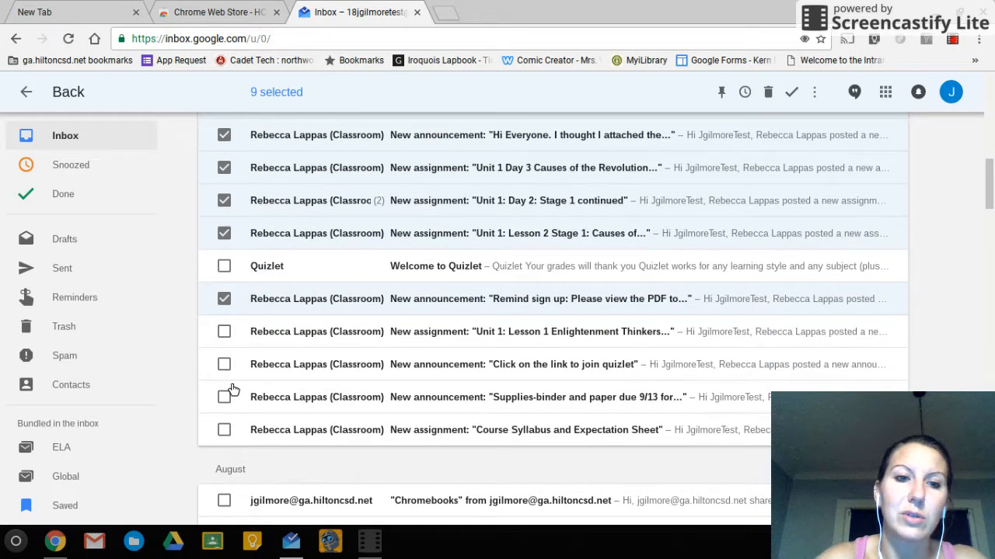
left_click(226, 432, "shift")
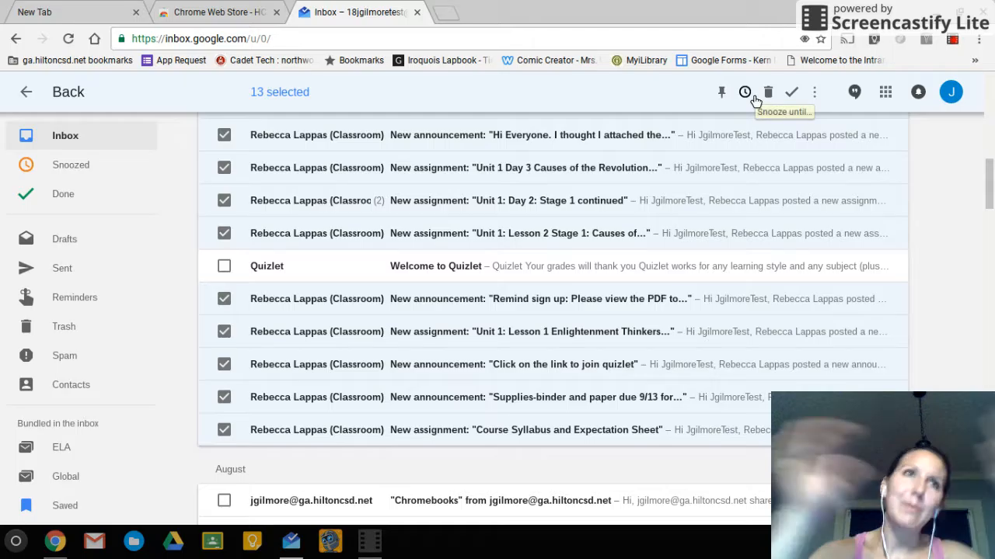
Move the 13 selected Classroom messages into the Global bundle
left_click(817, 96)
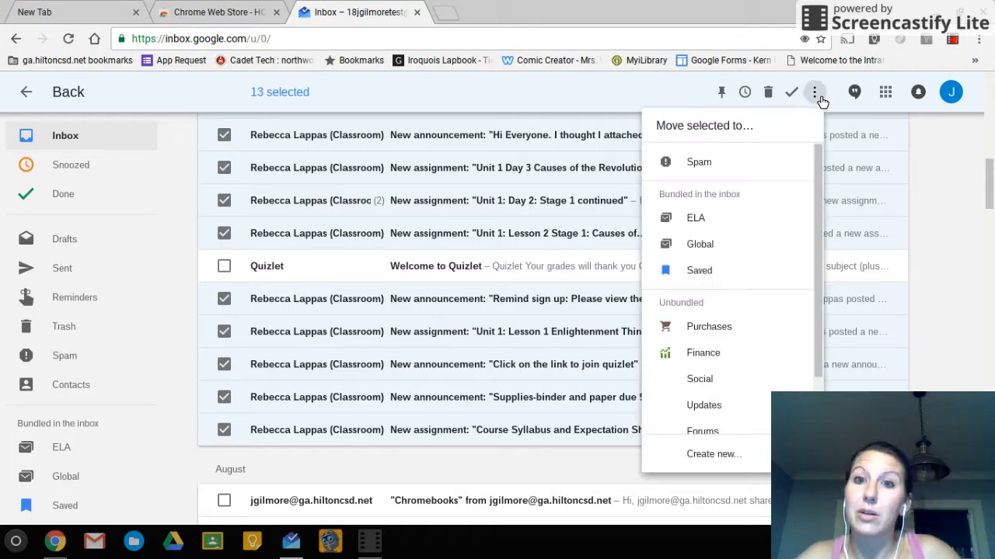
left_click(709, 248)
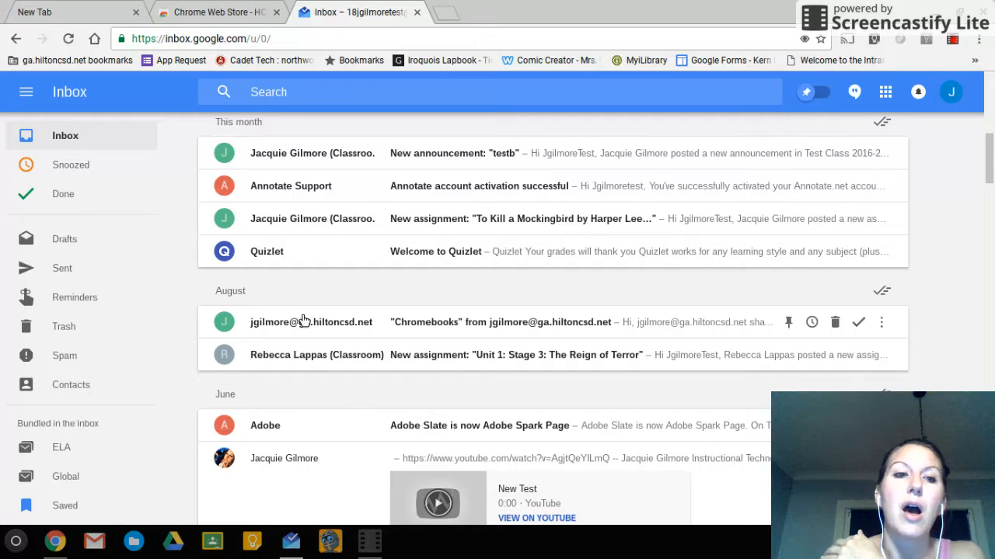
mouse_move(268, 430)
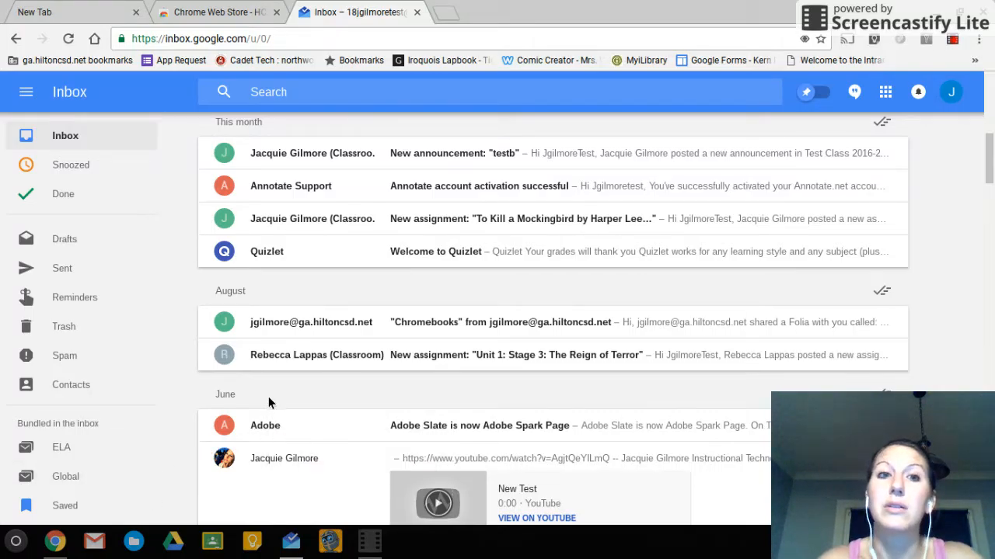
scroll(268, 402, "up", 10)
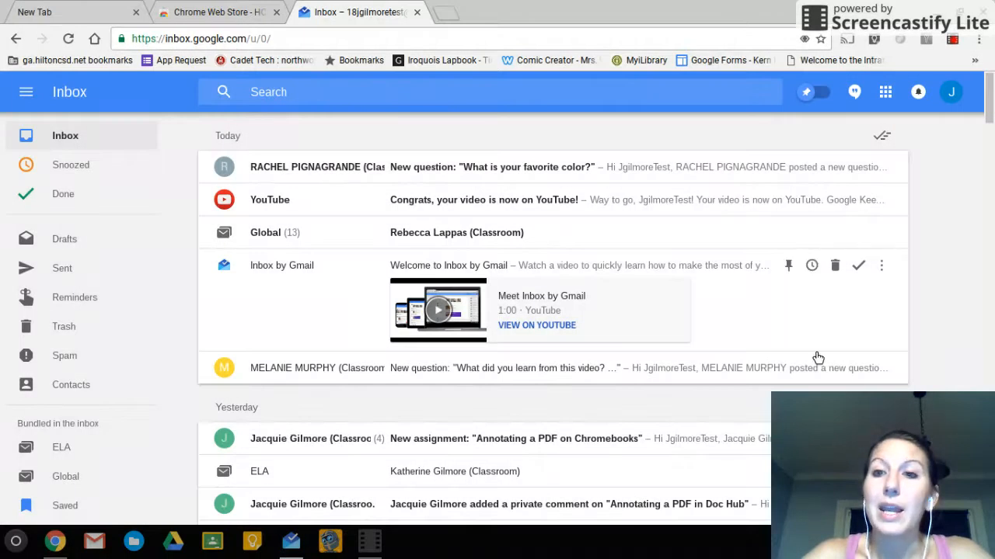
Pin the Welcome to Inbox by Gmail message and toggle the Pinned-only view on and off
left_click(789, 267)
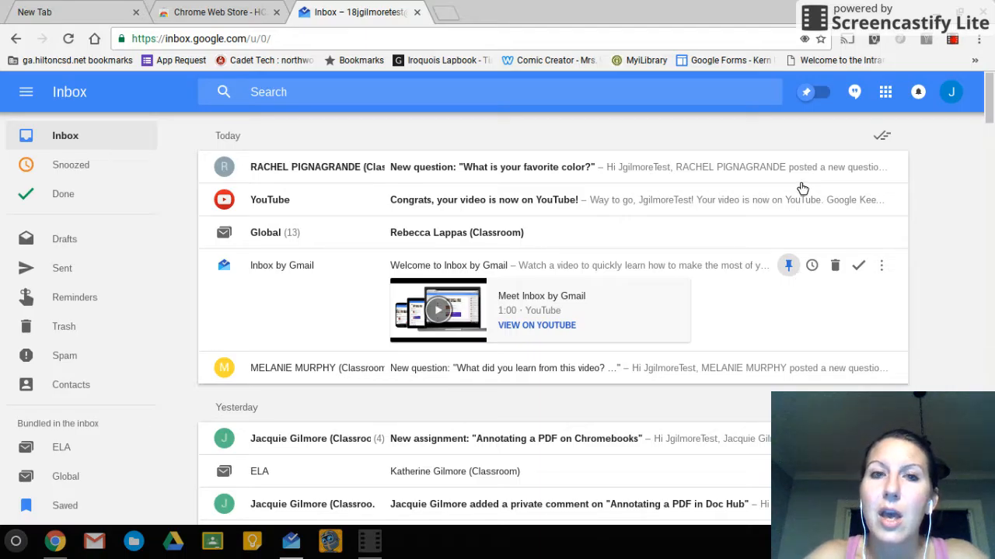
scroll(783, 344, "down", 1)
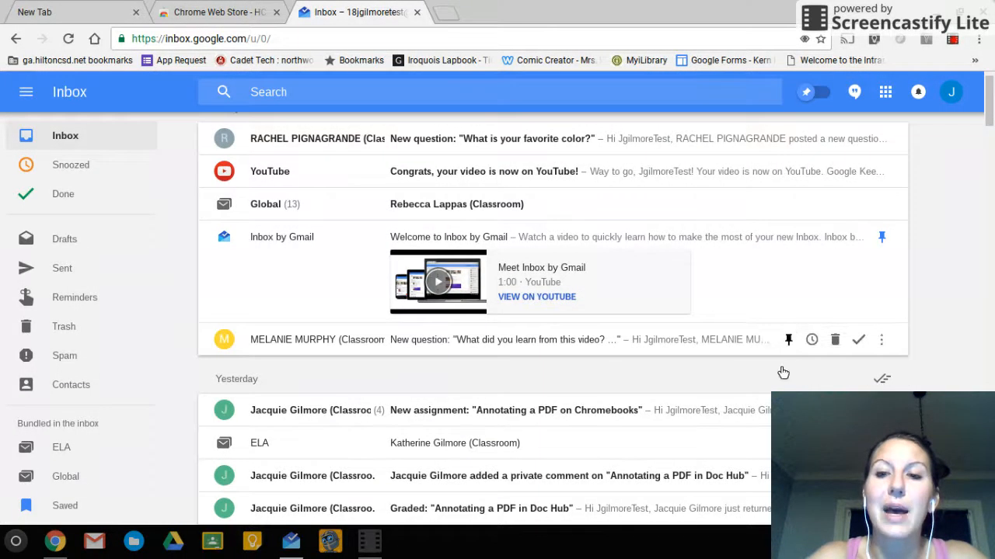
left_click(811, 97)
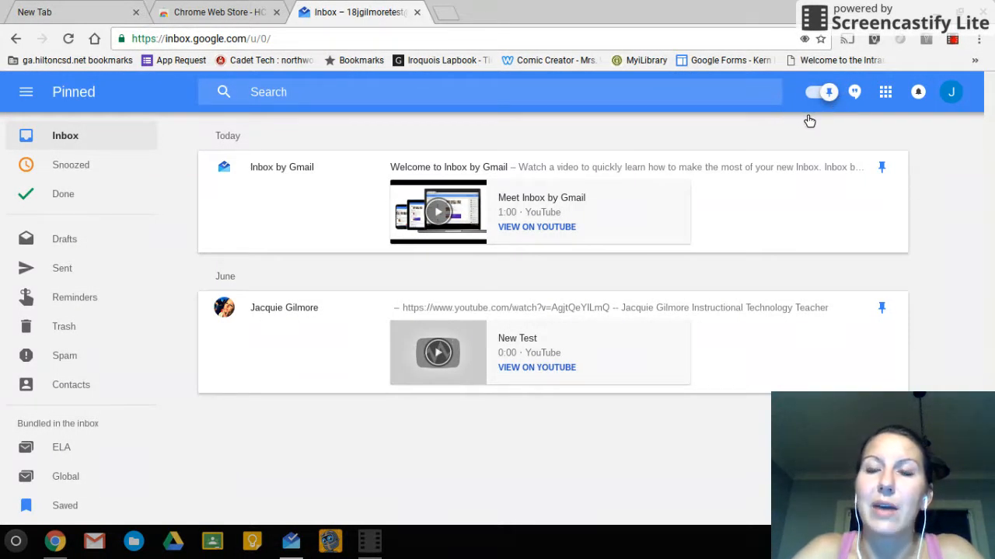
left_click(827, 93)
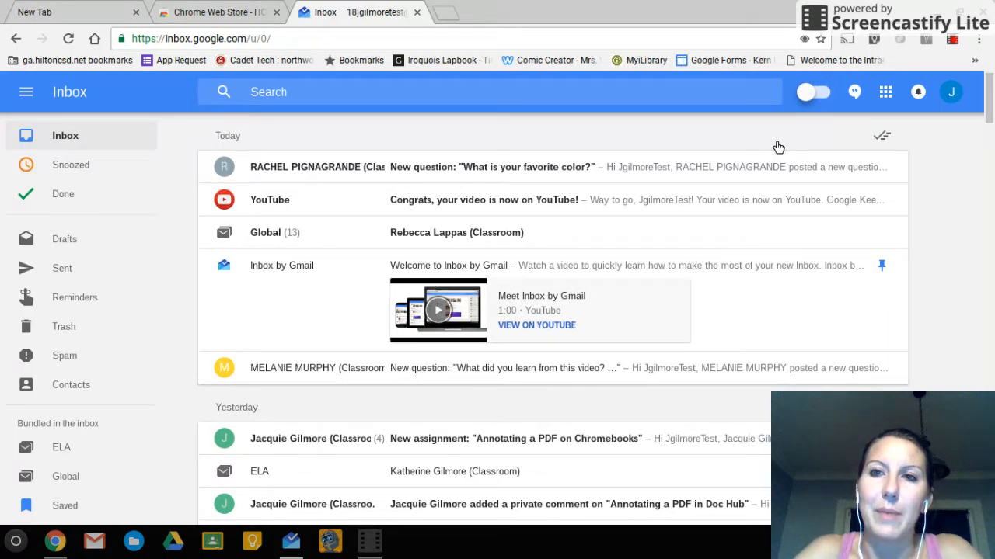
left_click(813, 92)
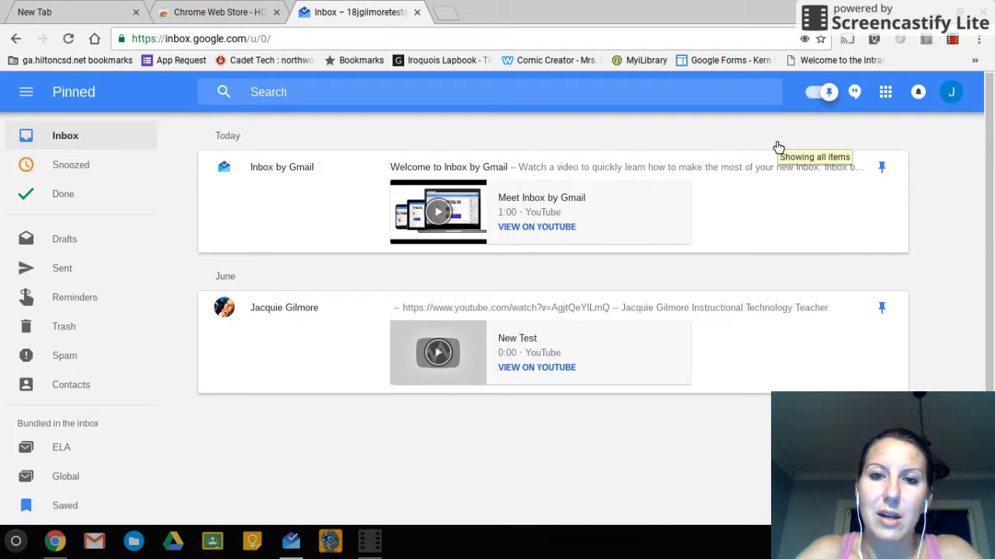
left_click(828, 118)
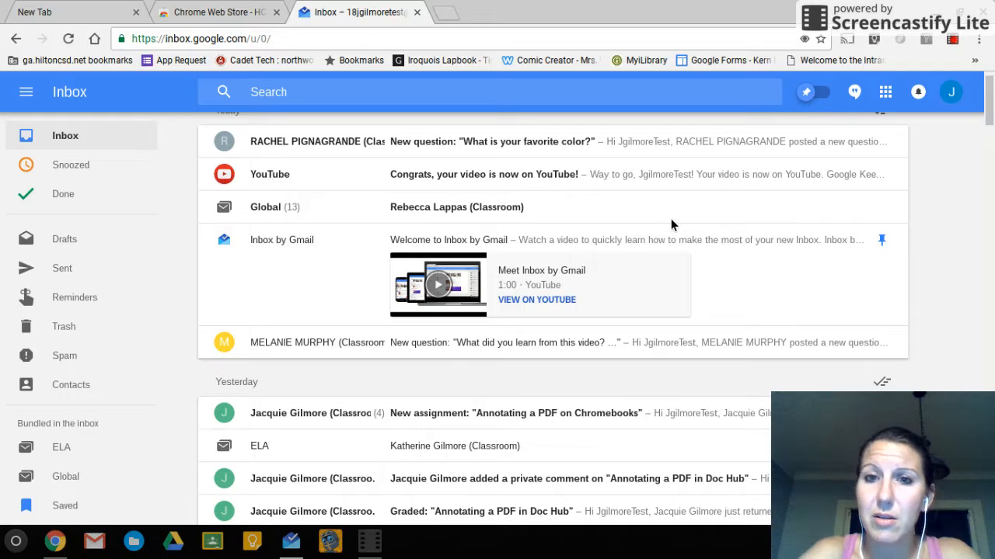
mouse_move(814, 146)
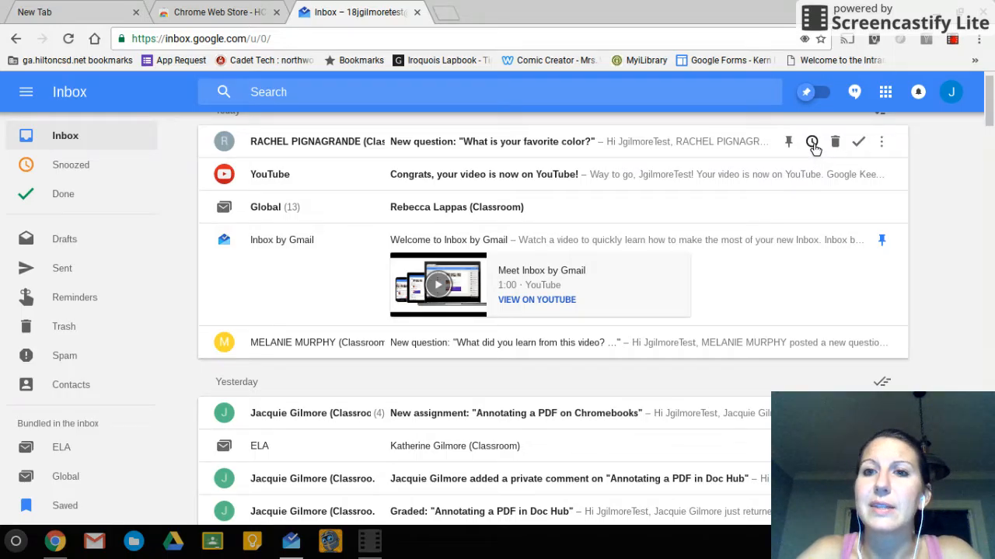
Mark the favorite color question done, check it in the Done list, and go back to Inbox
left_click(859, 143)
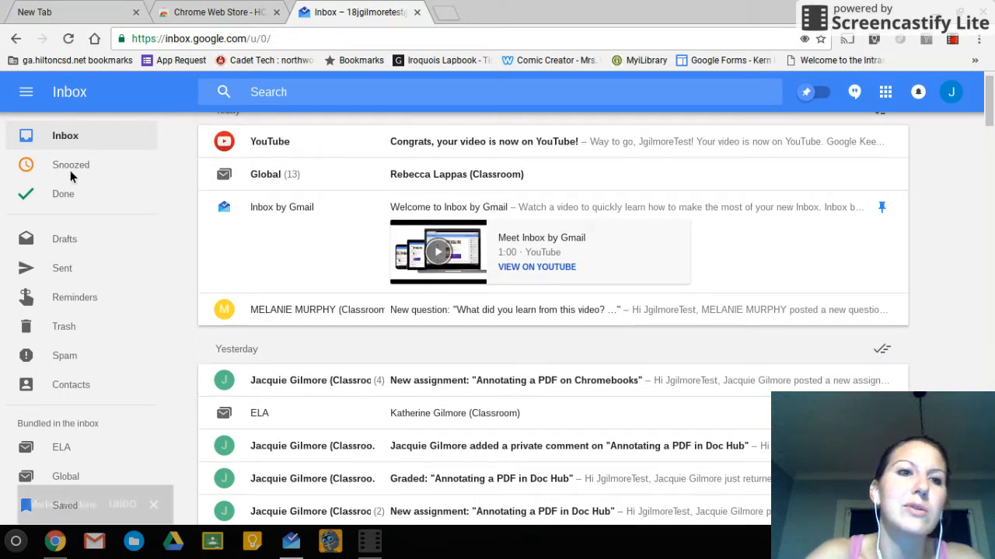
left_click(70, 196)
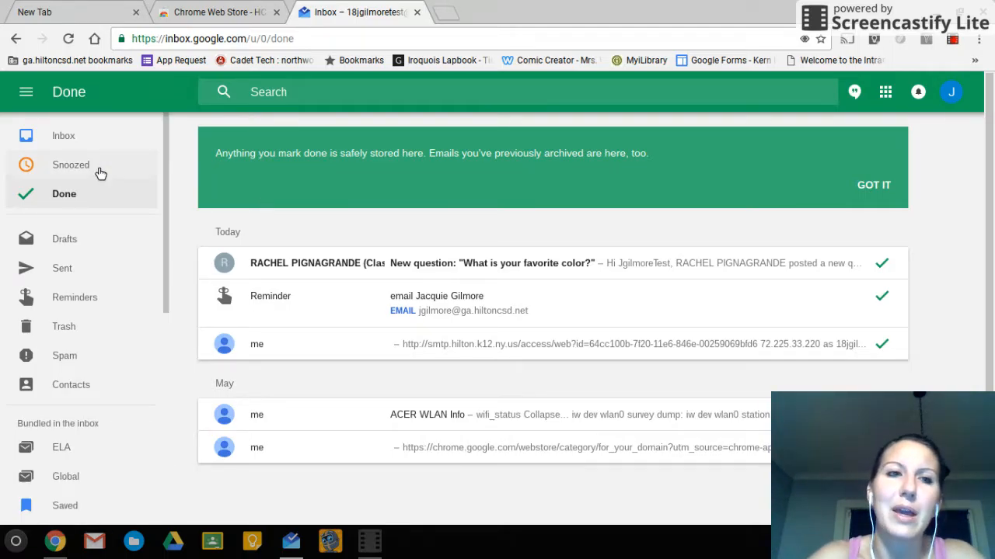
left_click(76, 147)
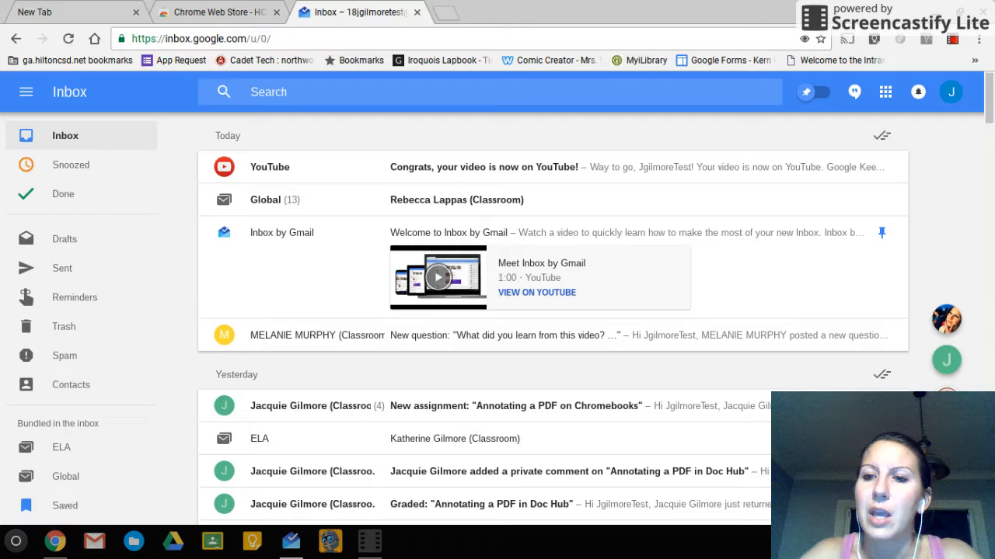
Start a reminder to email the first suggested contact
left_click(946, 441)
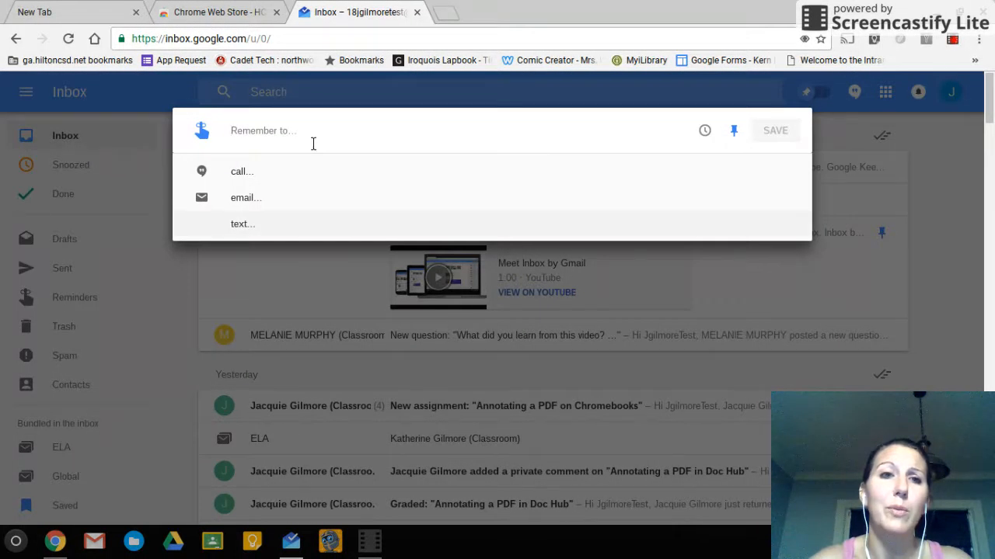
type("Emai")
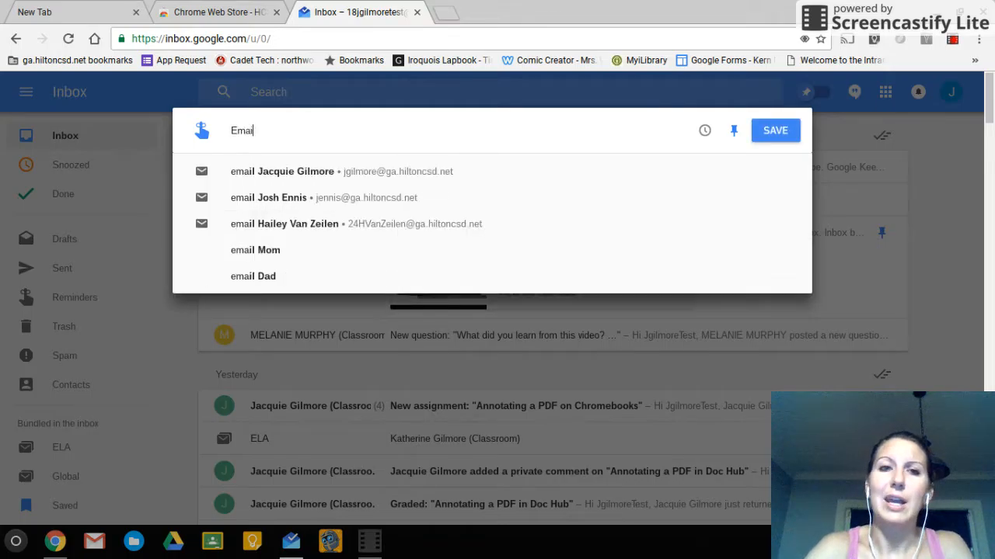
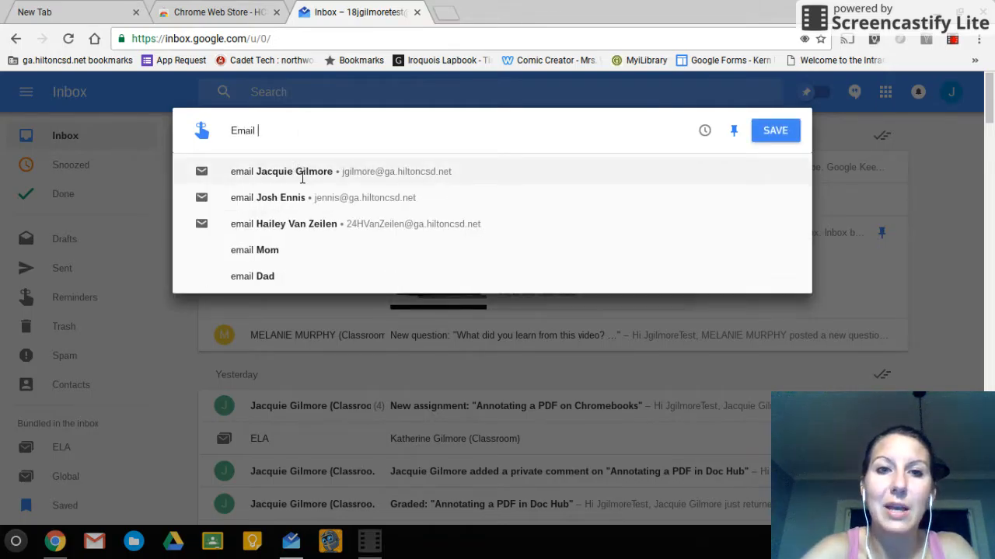
left_click(300, 172)
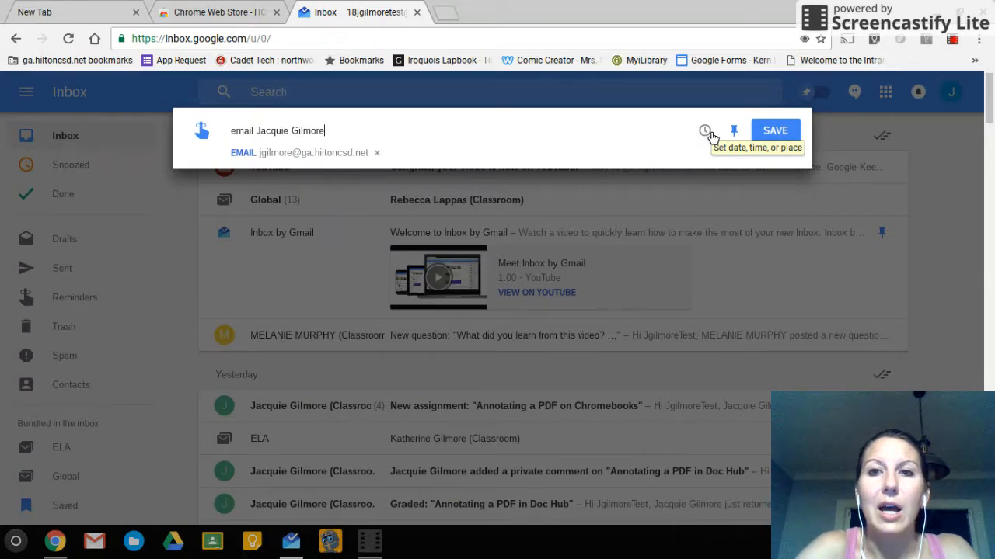
Schedule the reminder for September 20 at 8:00 PM and save it
left_click(706, 132)
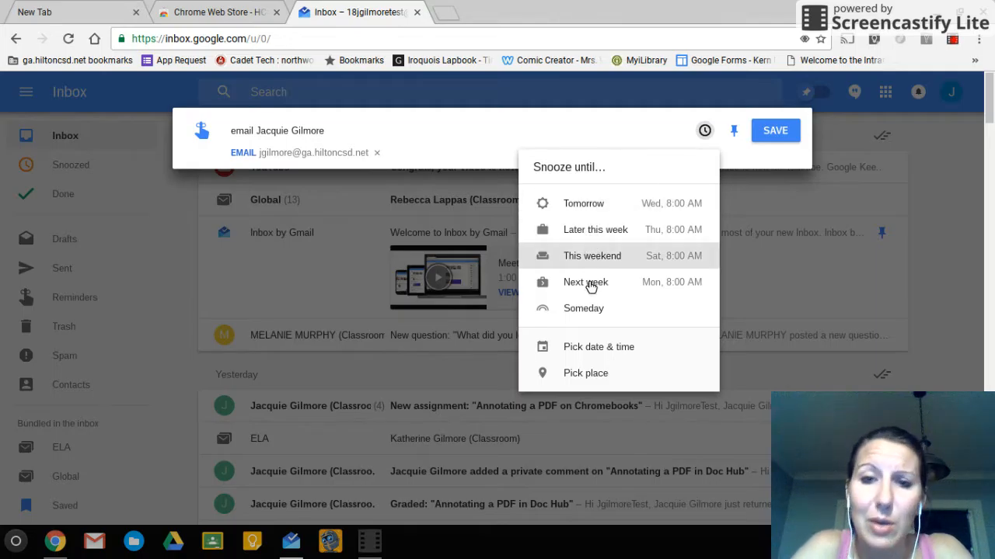
left_click(586, 347)
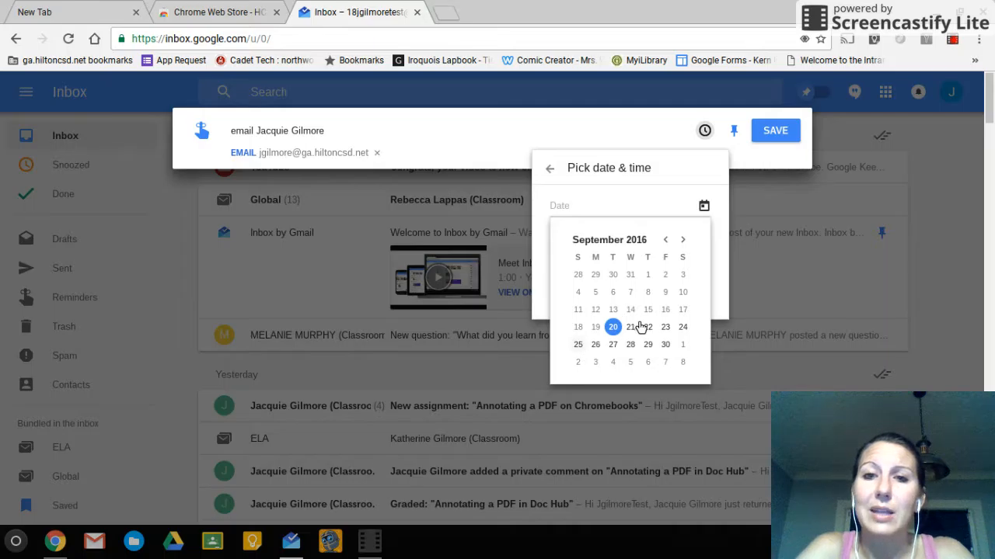
left_click(617, 328)
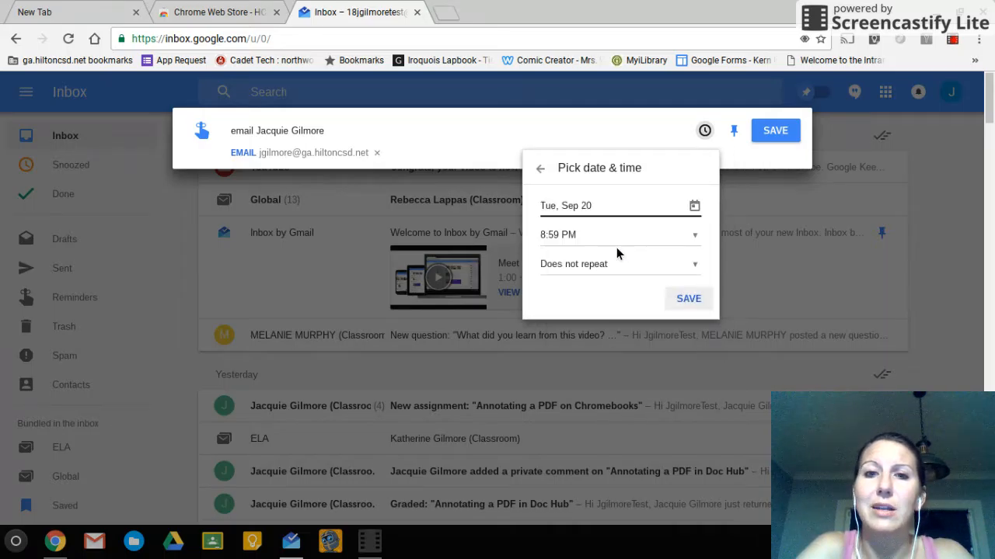
left_click(570, 242)
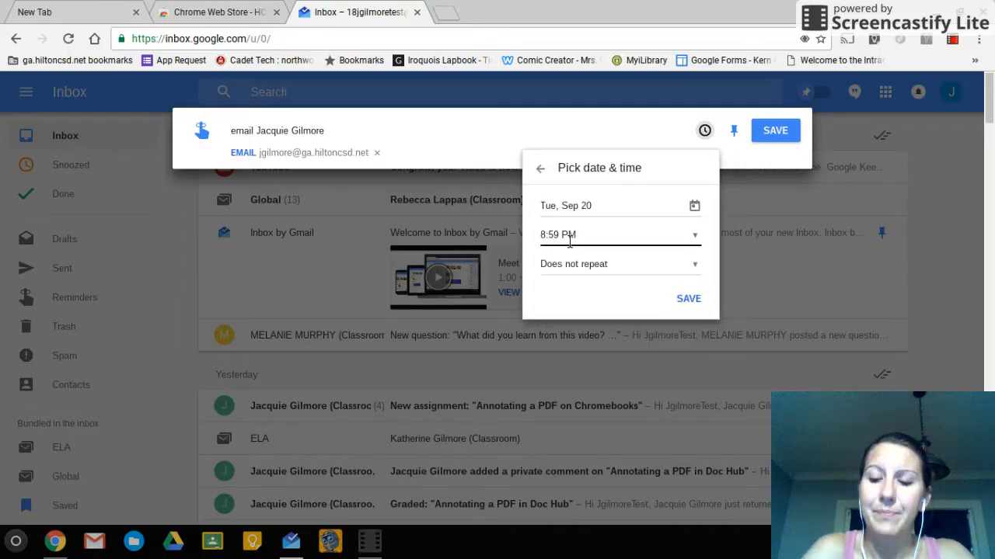
key("BackSpace")
key("BackSpace")
type("00")
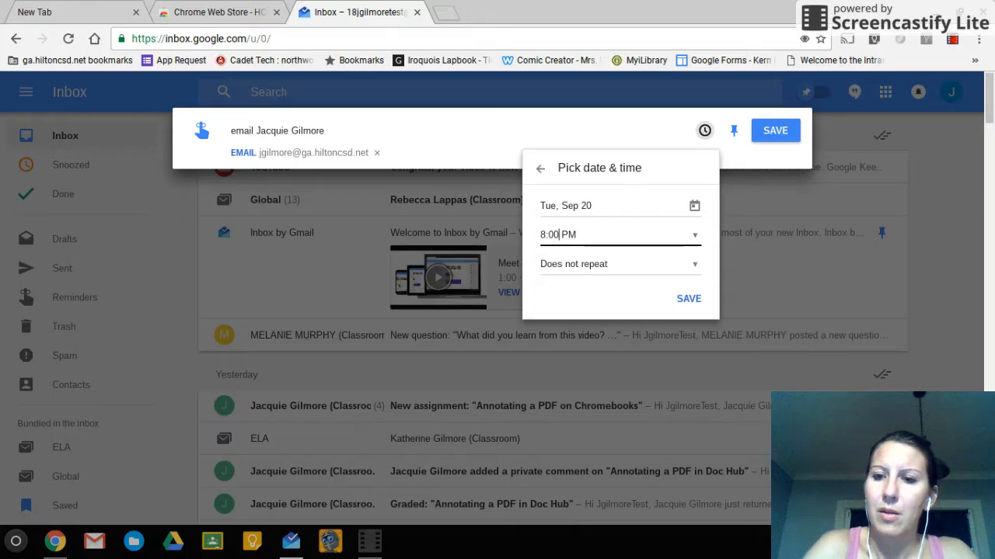
left_click(695, 299)
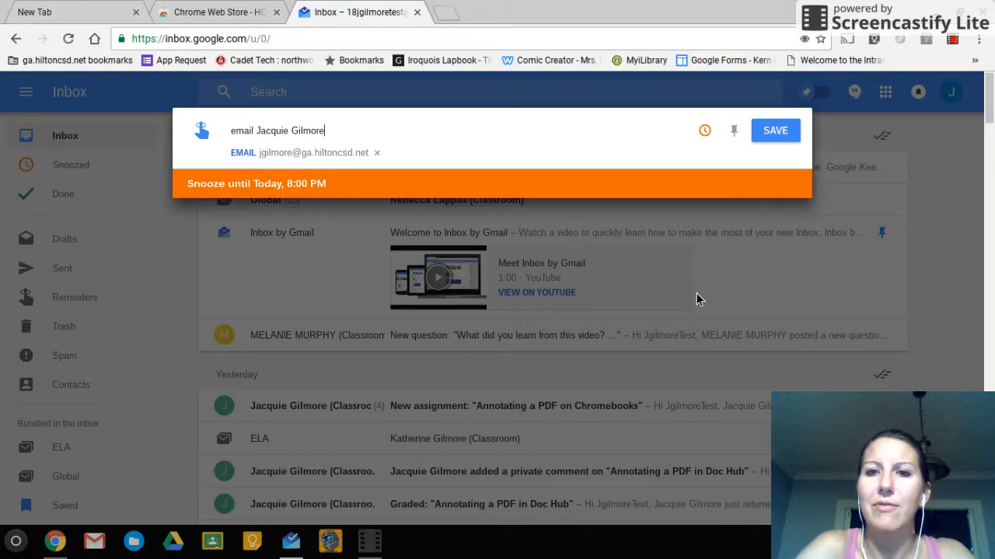
left_click(785, 135)
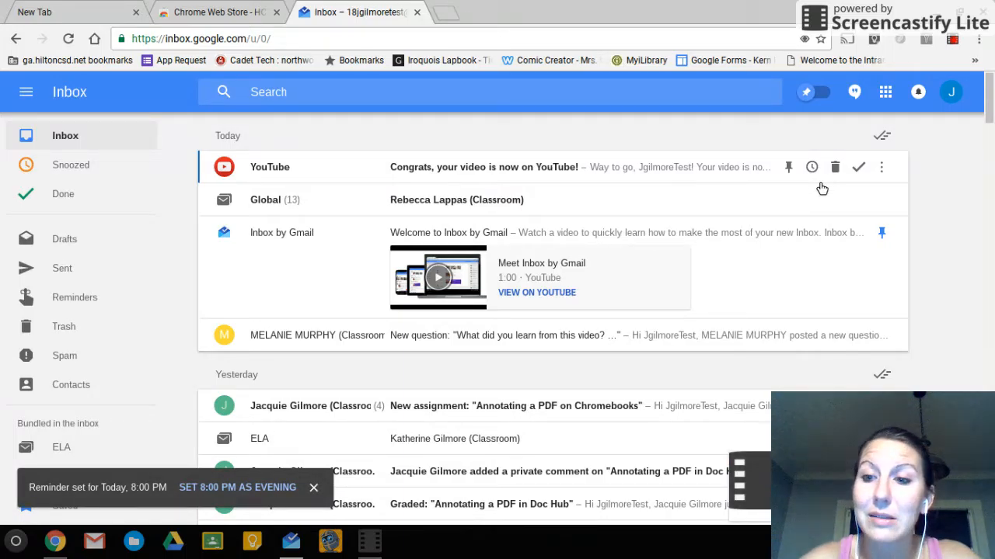
mouse_move(946, 488)
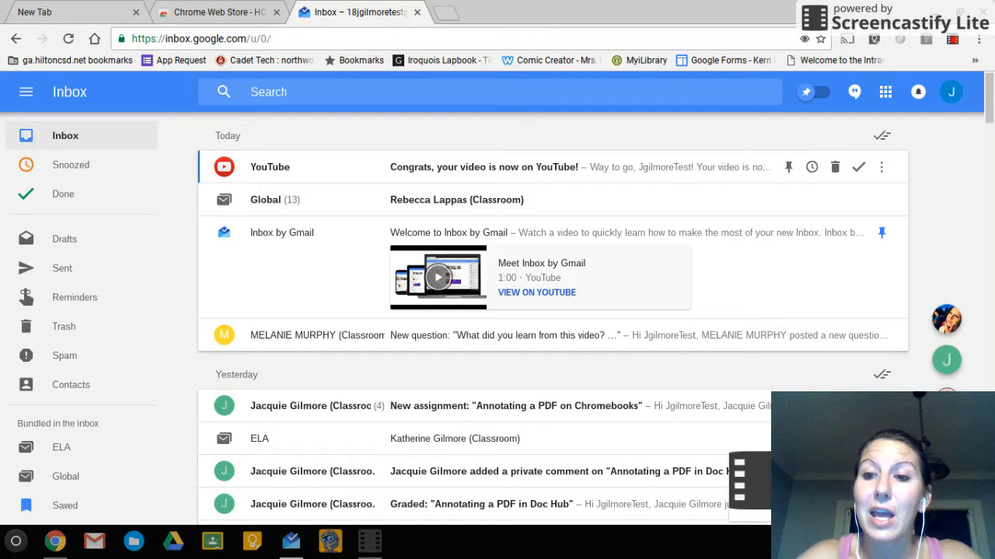